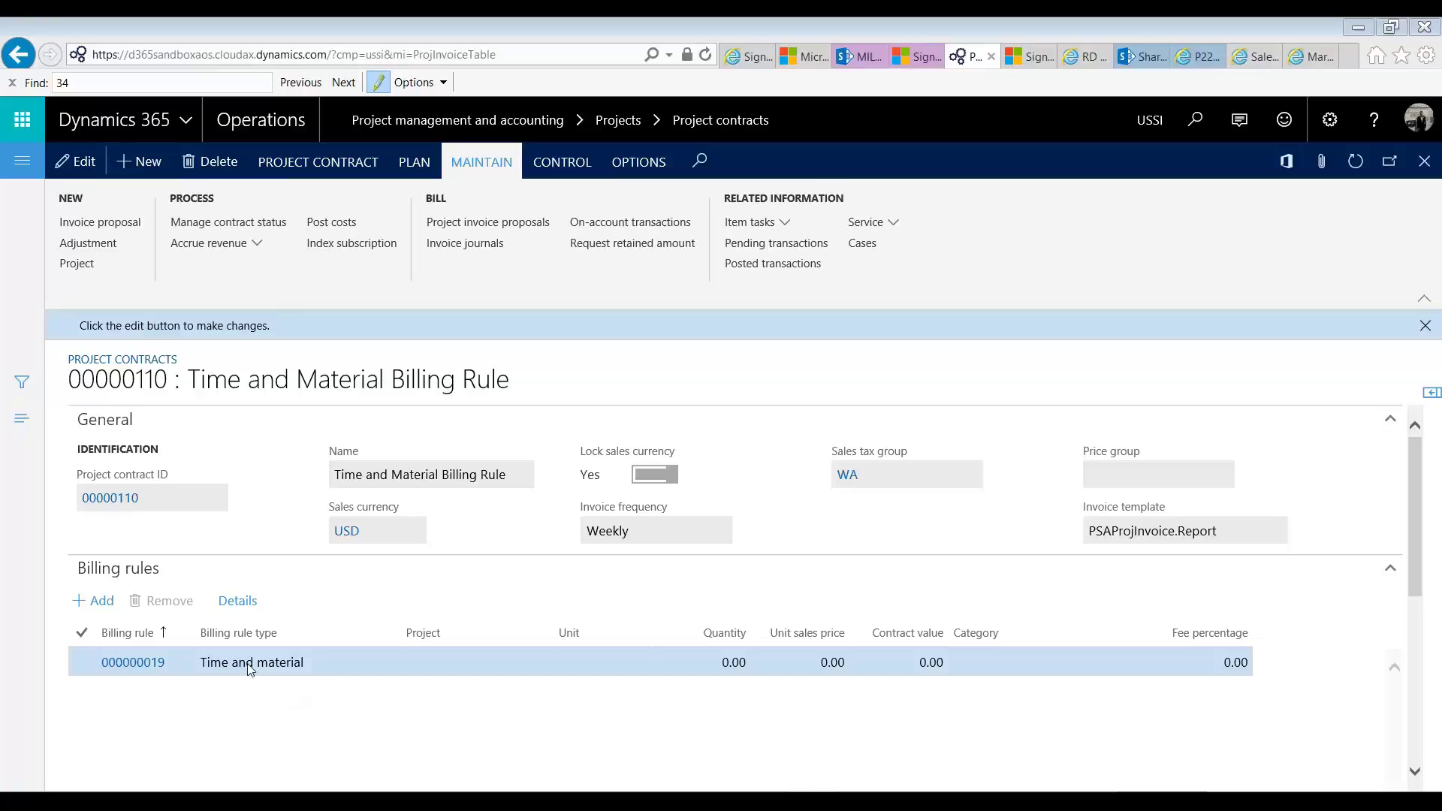
Add a Fee billing rule to the project contract, assigned to project 00000138 with the category Fee
{"action": "left_click", "coordinate": [93, 601]}
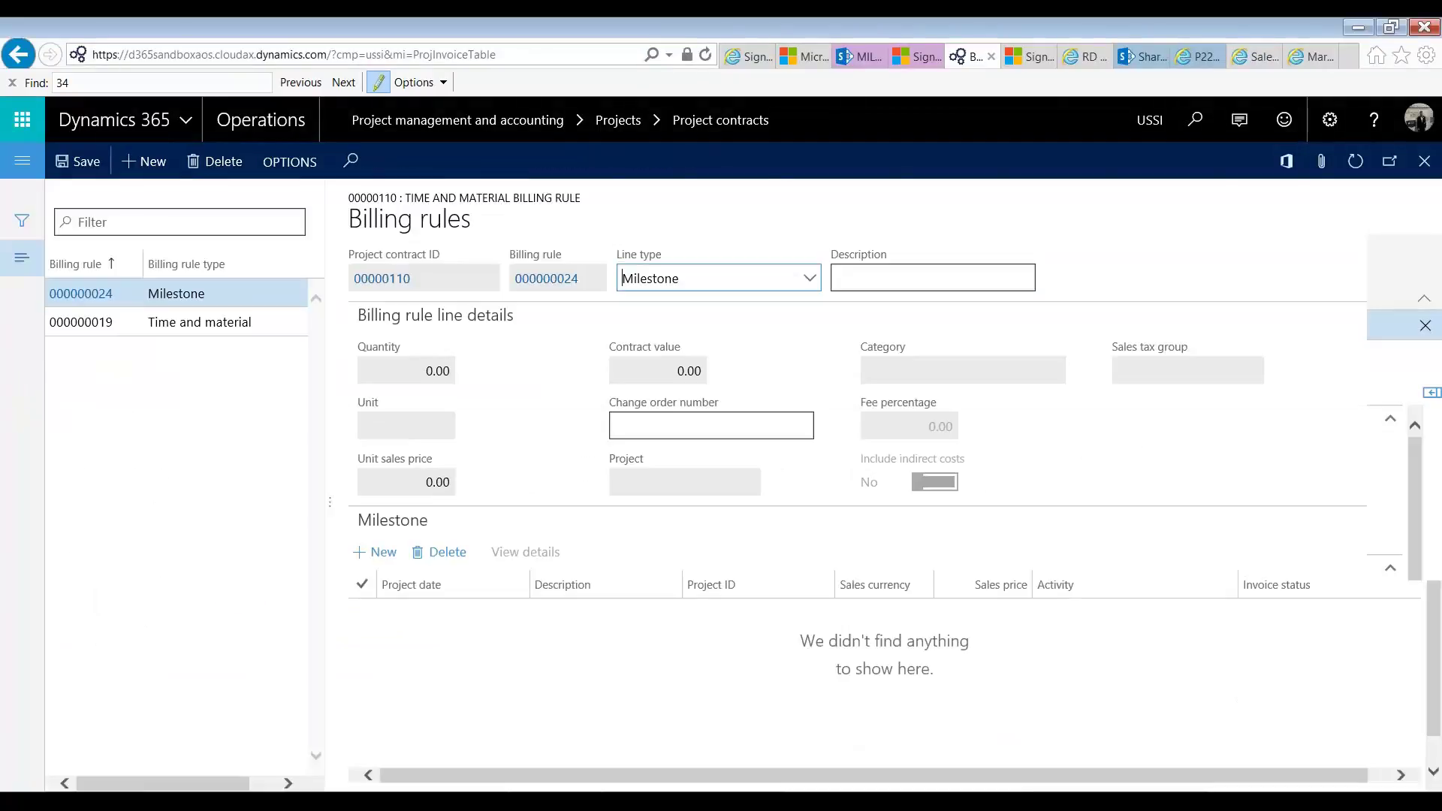
{"action": "left_click", "coordinate": [809, 278]}
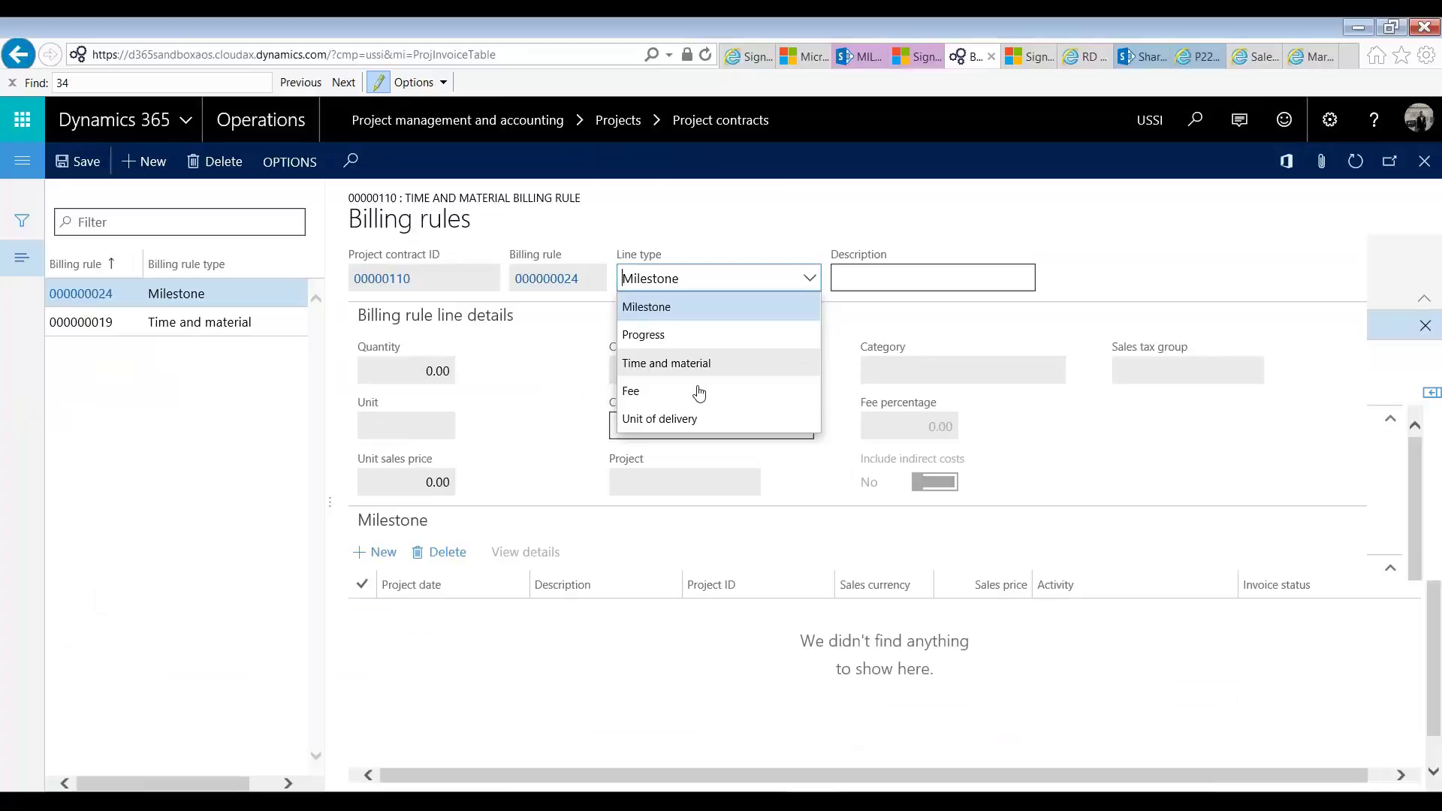
{"action": "left_click", "coordinate": [698, 391]}
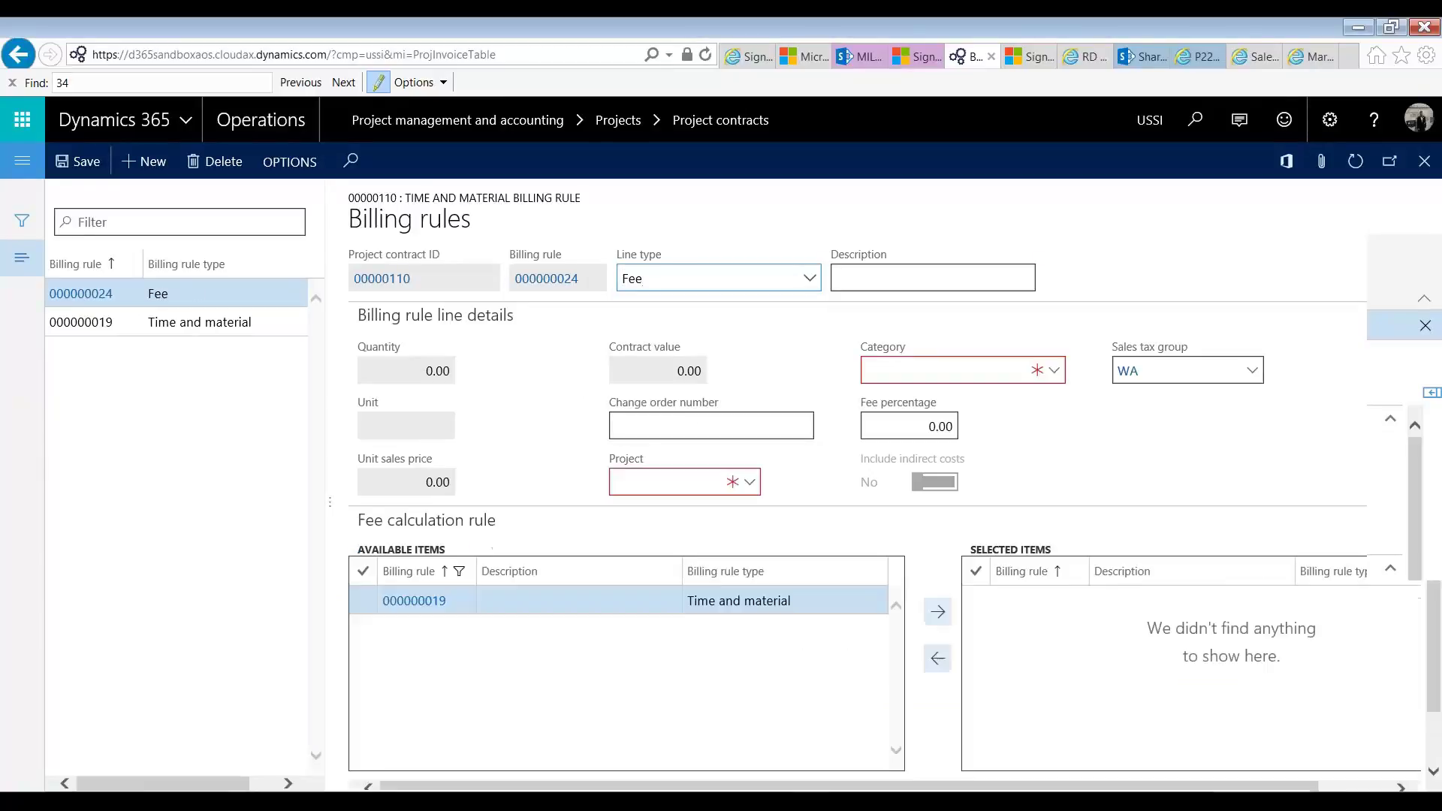
{"action": "left_click", "coordinate": [749, 482]}
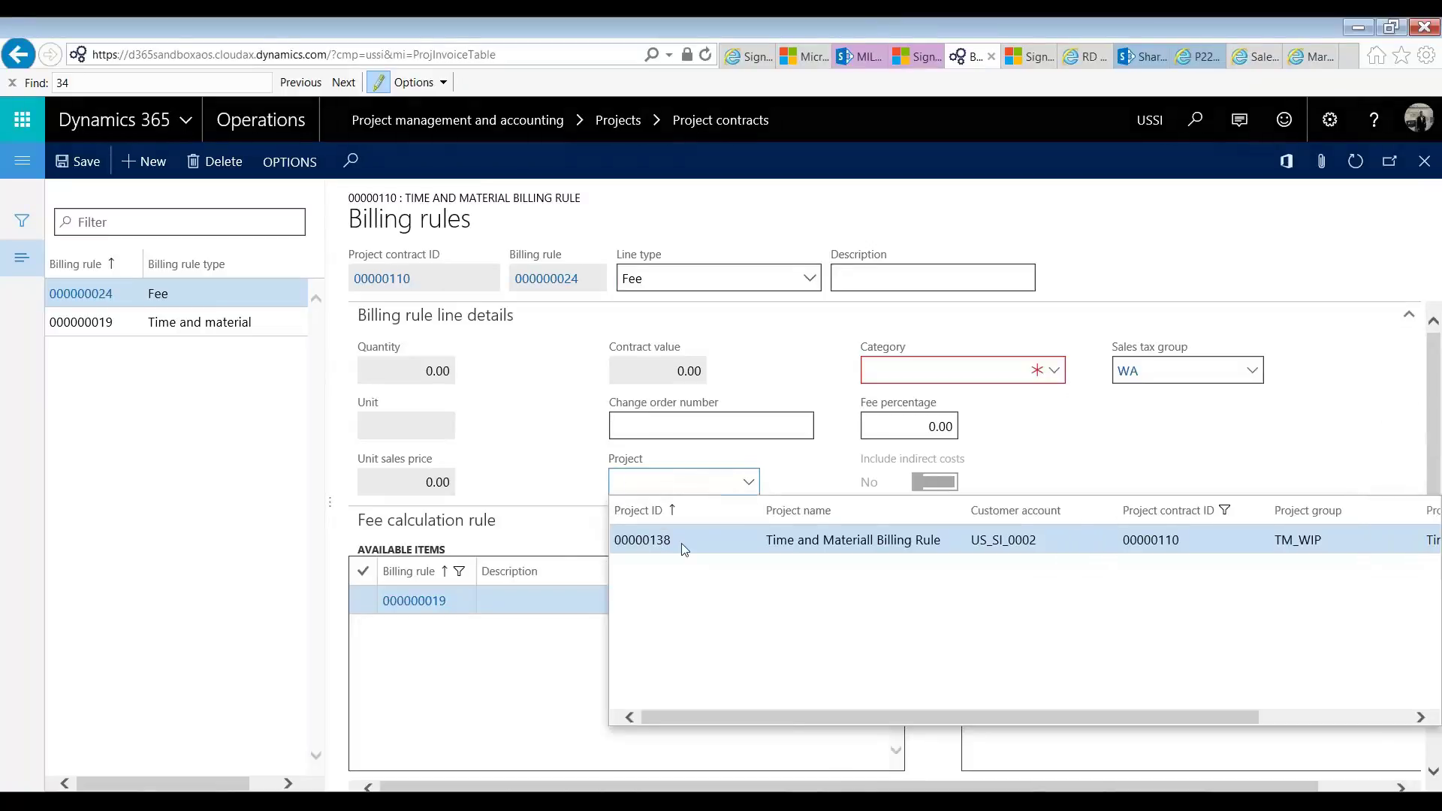
{"action": "left_click", "coordinate": [682, 543]}
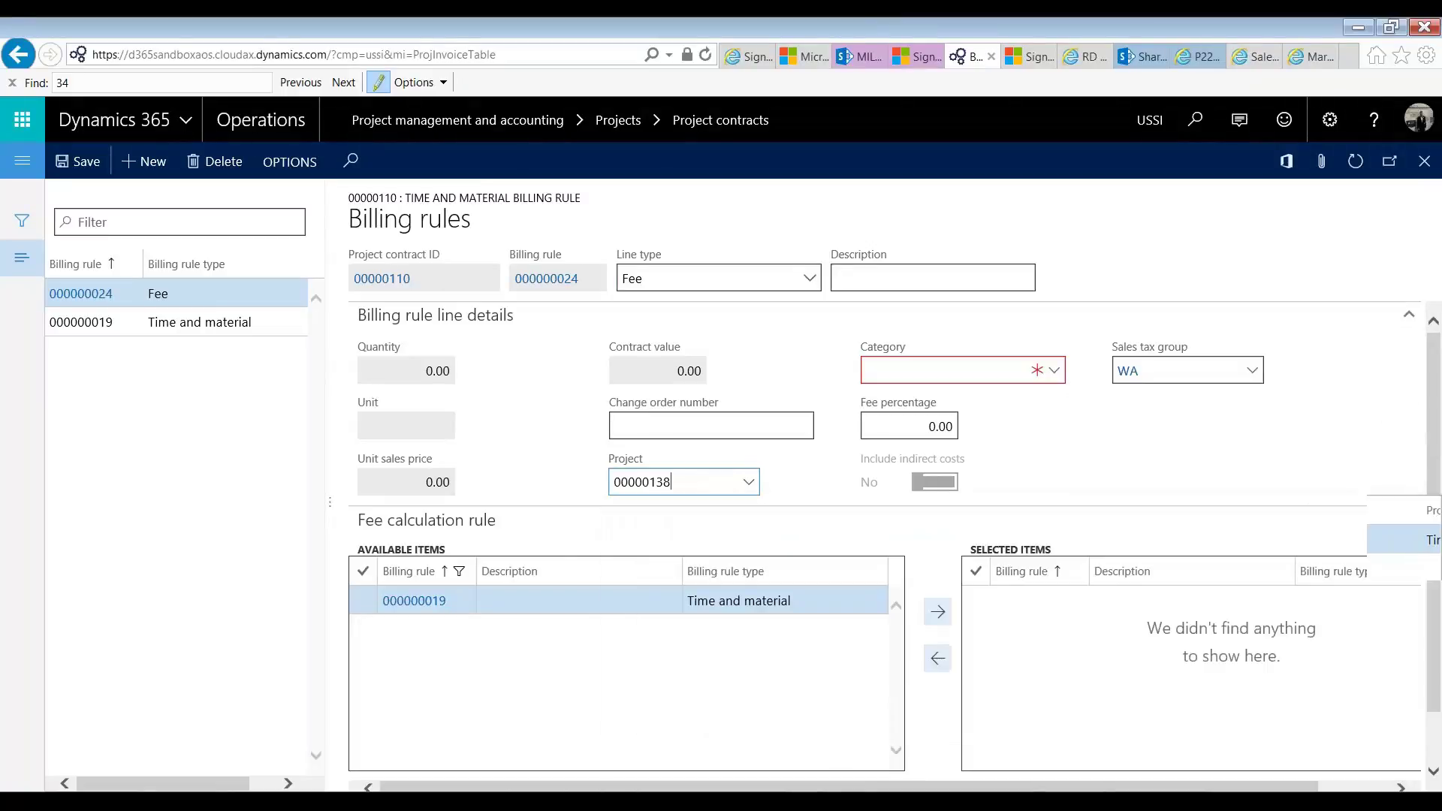
{"action": "left_click", "coordinate": [994, 368]}
{"action": "type", "text": "FEE"}
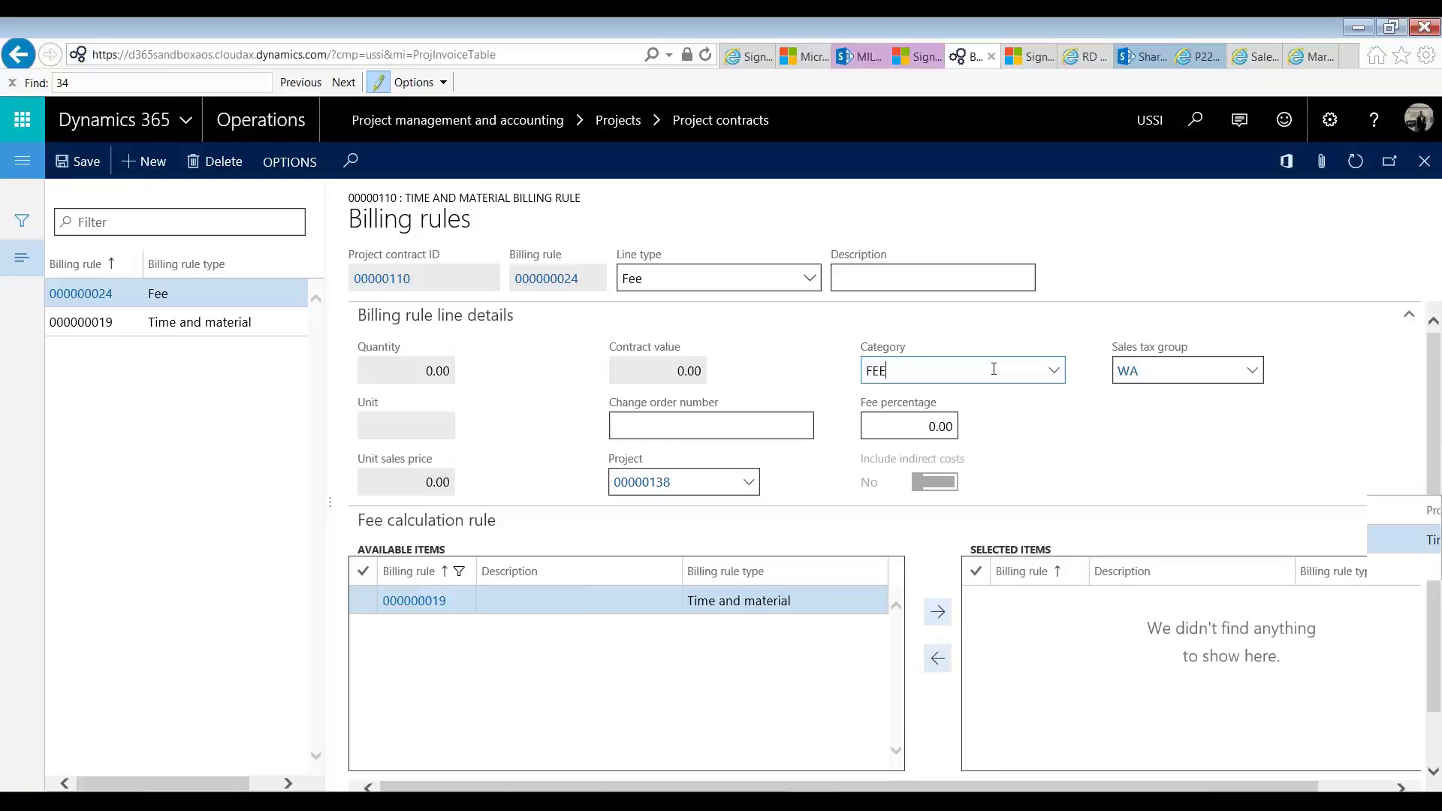
{"action": "key", "text": "Tab"}
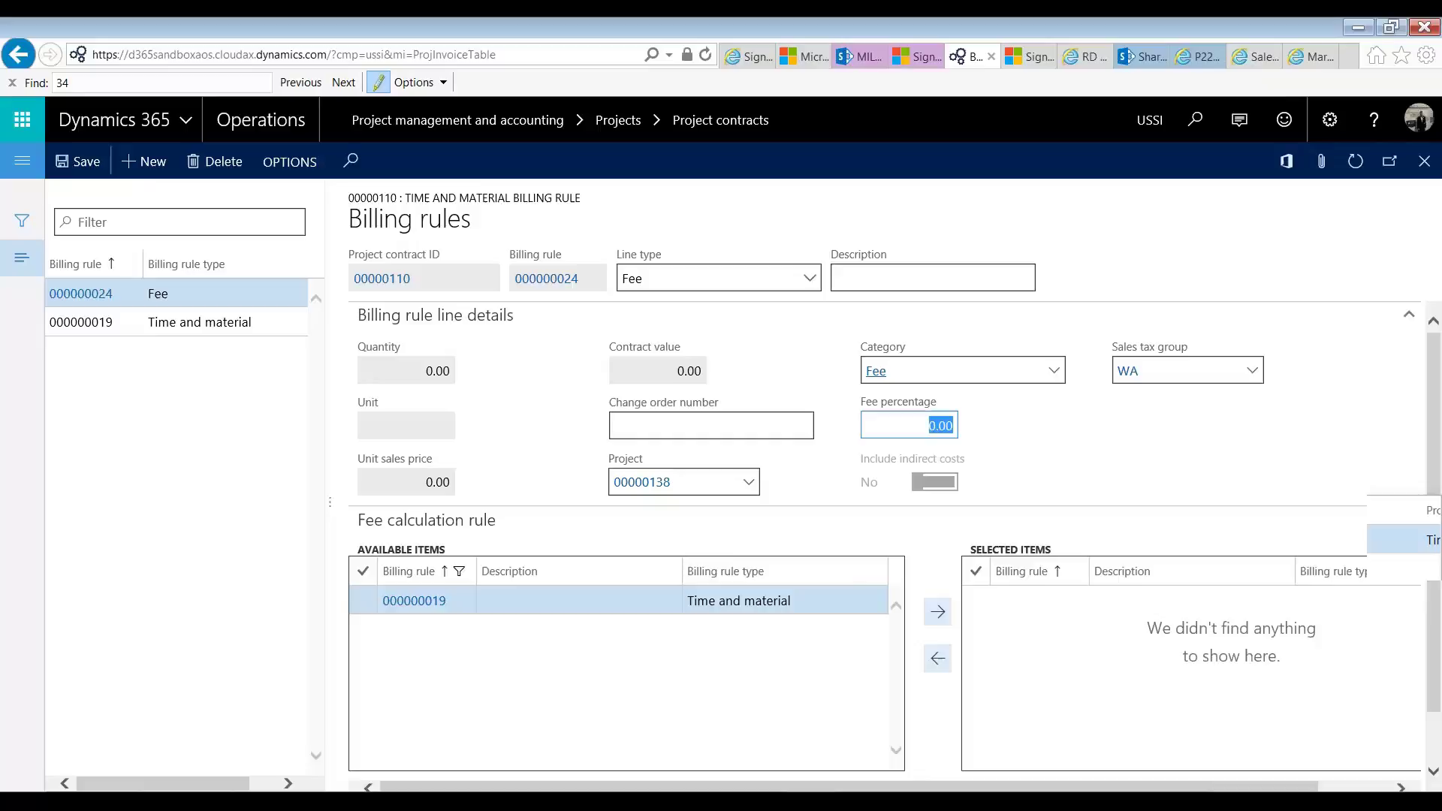
Set the fee percentage to 10 and add the time and material billing rule to the fee calculation's selected items
{"action": "left_click", "coordinate": [929, 425]}
{"action": "left_click_drag", "start_coordinate": [900, 422], "coordinate": [952, 425]}
{"action": "type", "text": "10"}
{"action": "key", "text": "Tab"}
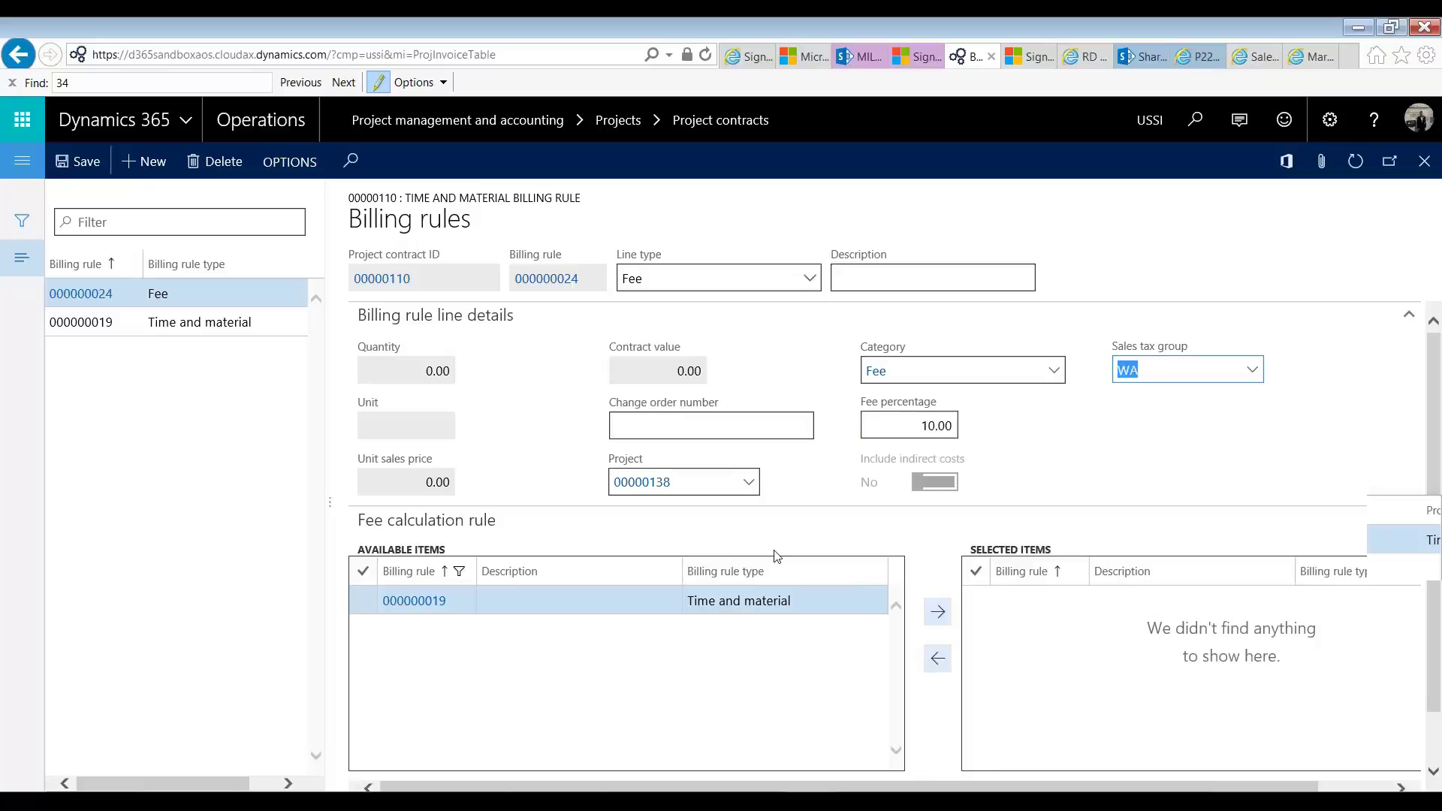
{"action": "left_click", "coordinate": [363, 601]}
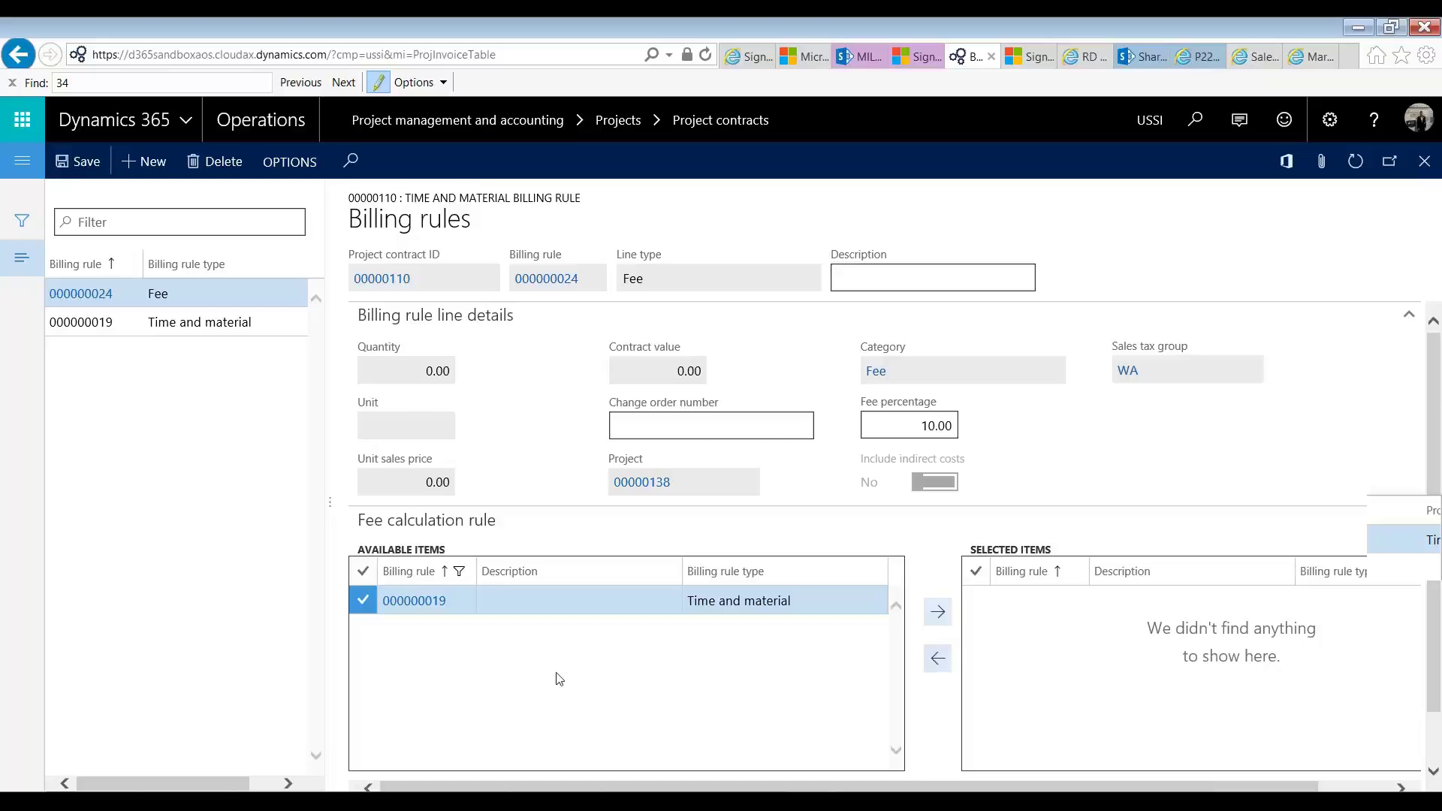
{"action": "left_click", "coordinate": [943, 615]}
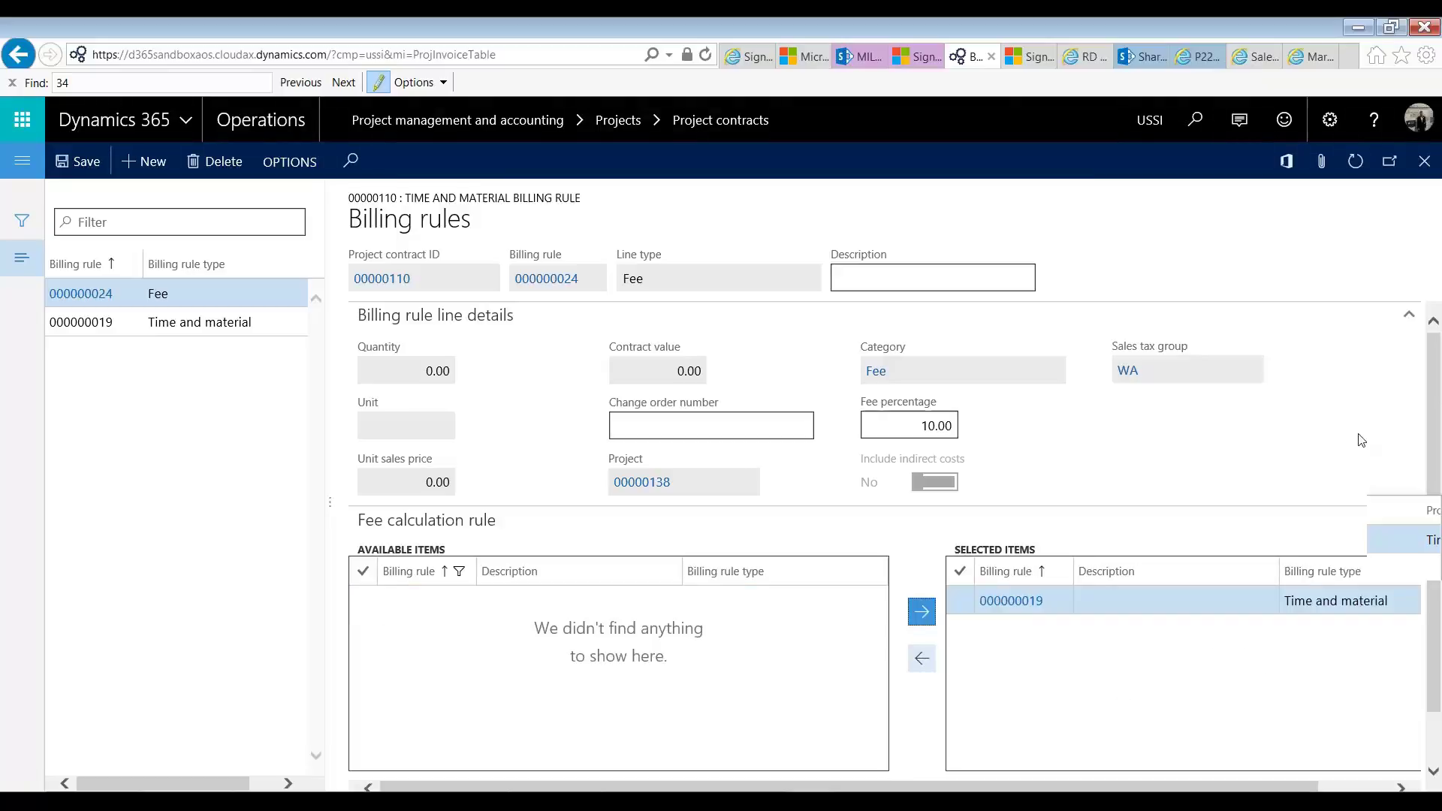
Open project 00000138's hour journals and review the general line details of unposted journal PJJ_000362
{"action": "left_click", "coordinate": [659, 482]}
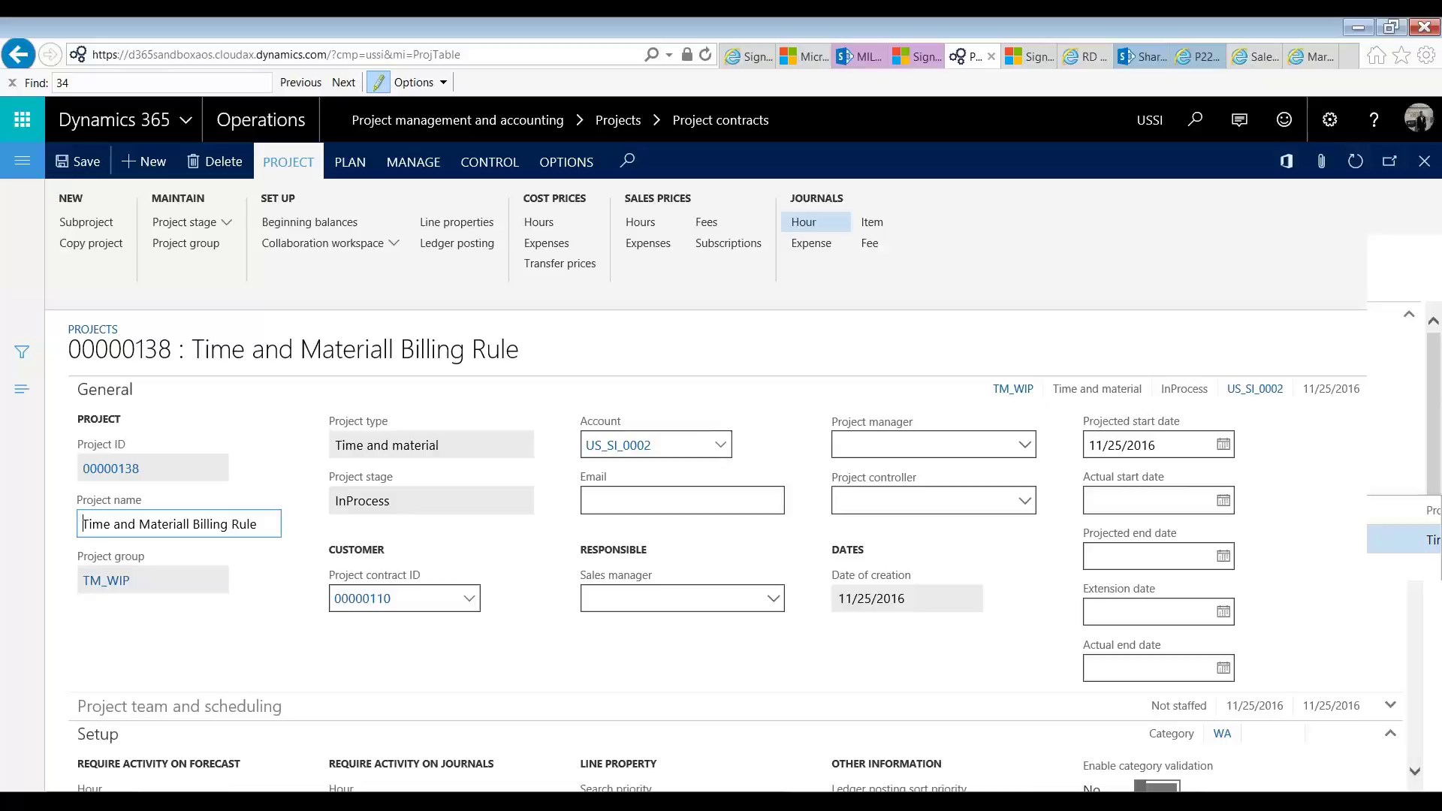
{"action": "left_click", "coordinate": [815, 226]}
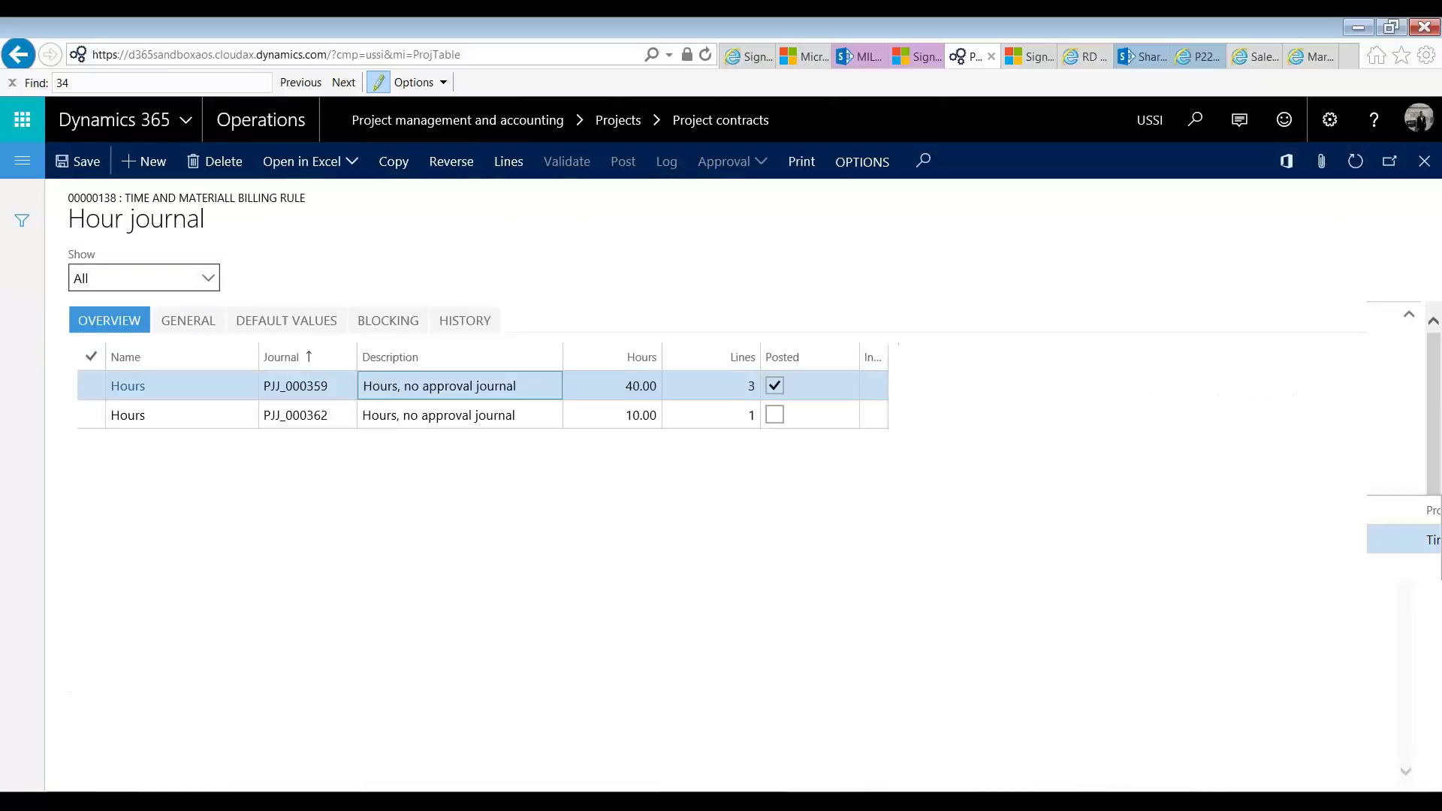
{"action": "left_click", "coordinate": [486, 414]}
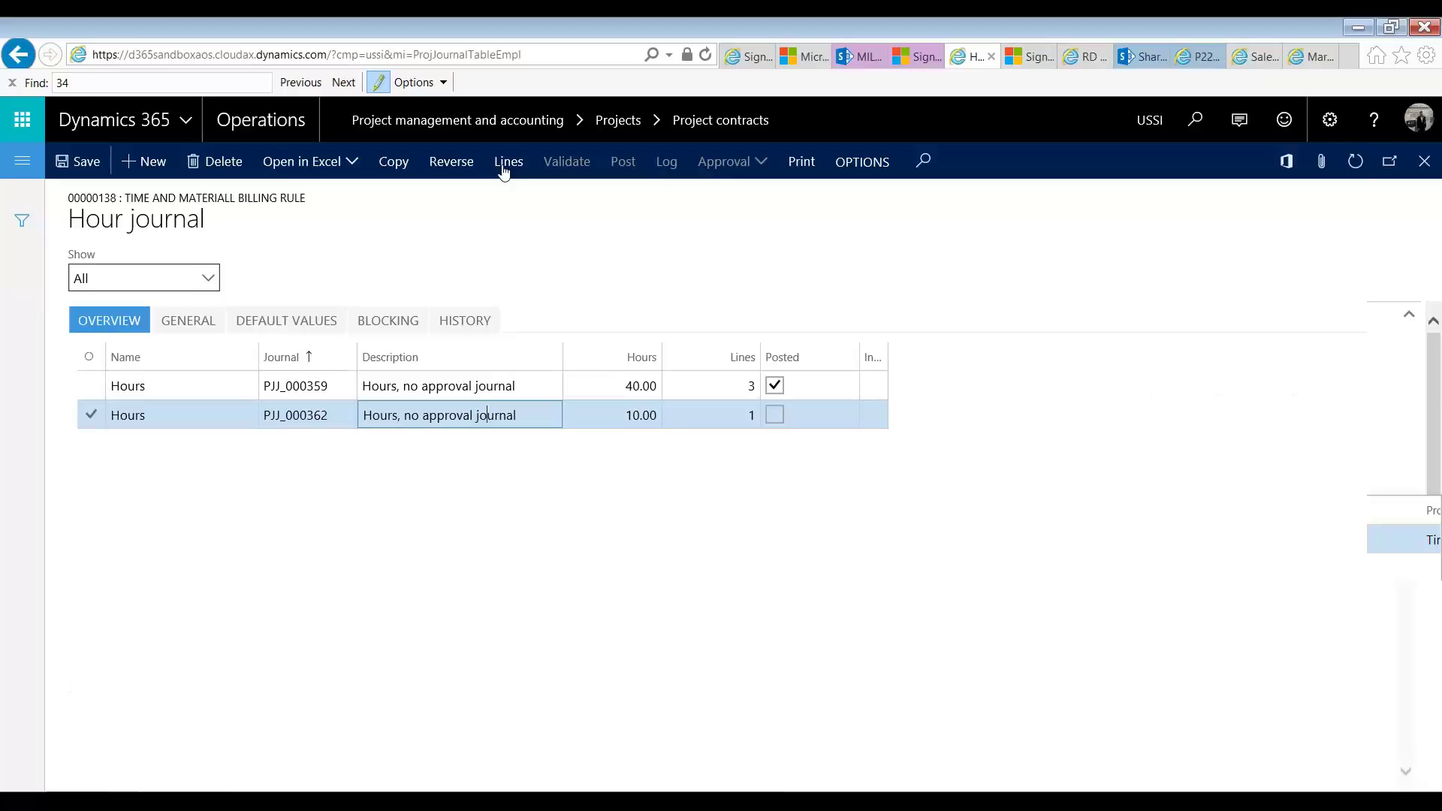
{"action": "left_click", "coordinate": [507, 167]}
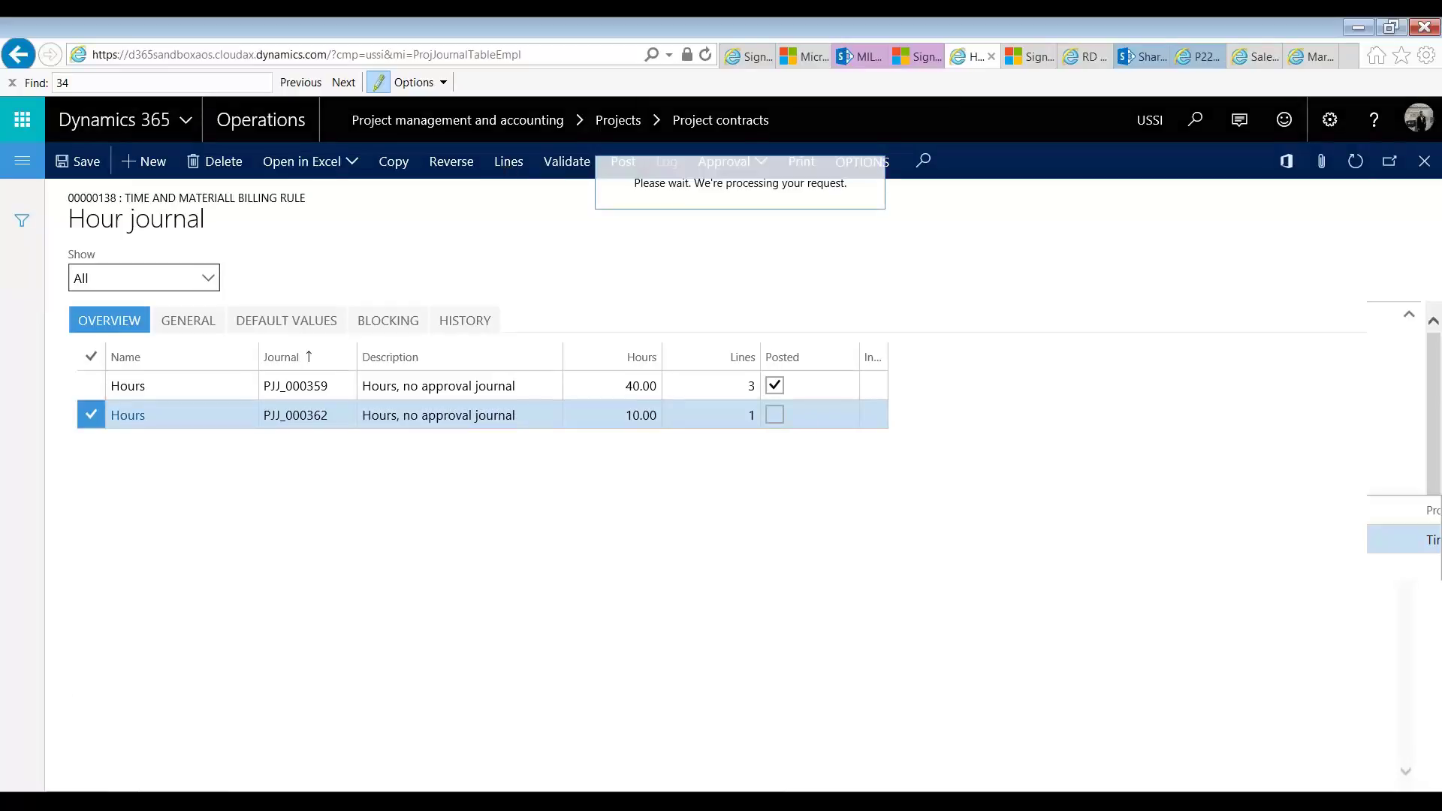
{"action": "scroll", "coordinate": [720, 330], "scroll_direction": "right", "scroll_amount": 5}
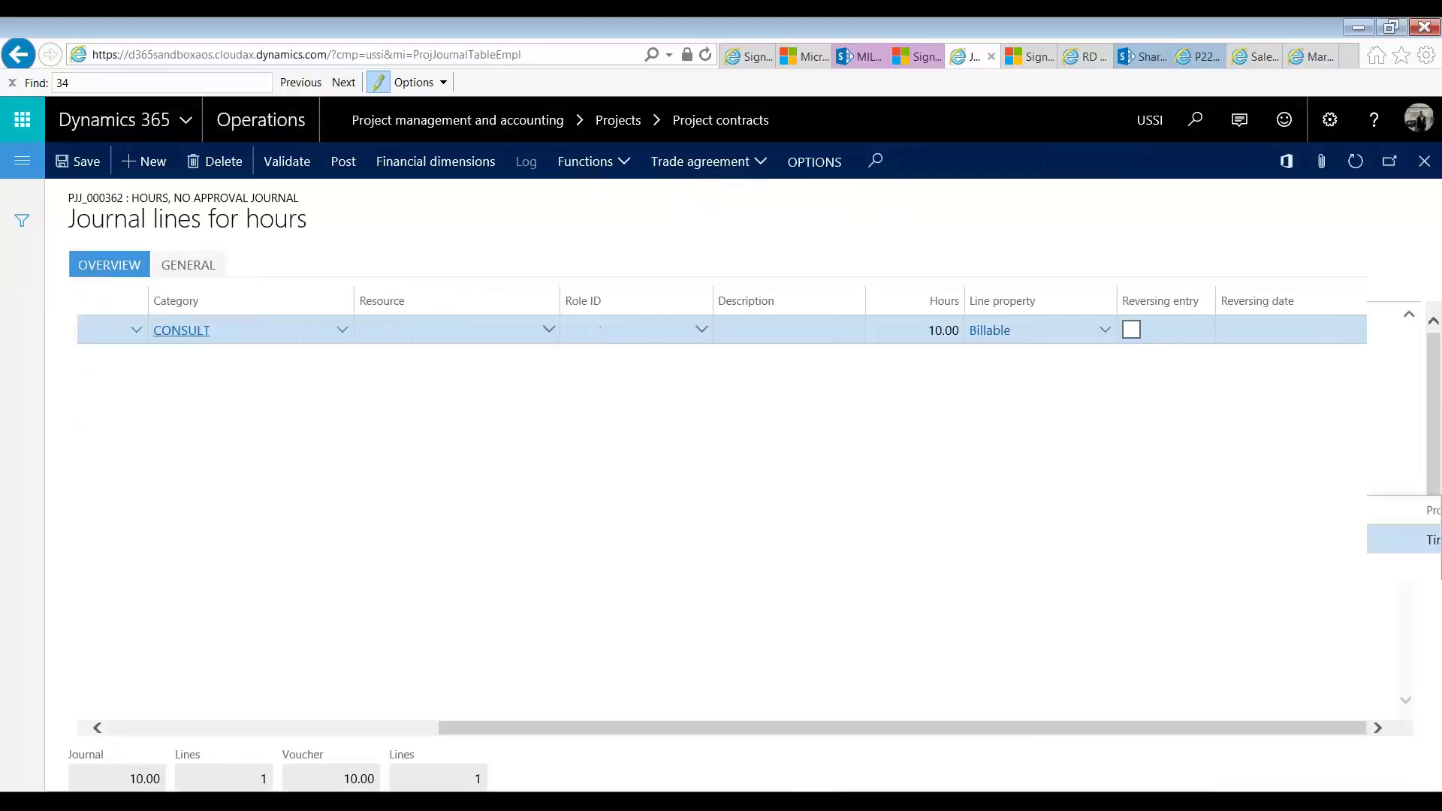
{"action": "left_click", "coordinate": [187, 264]}
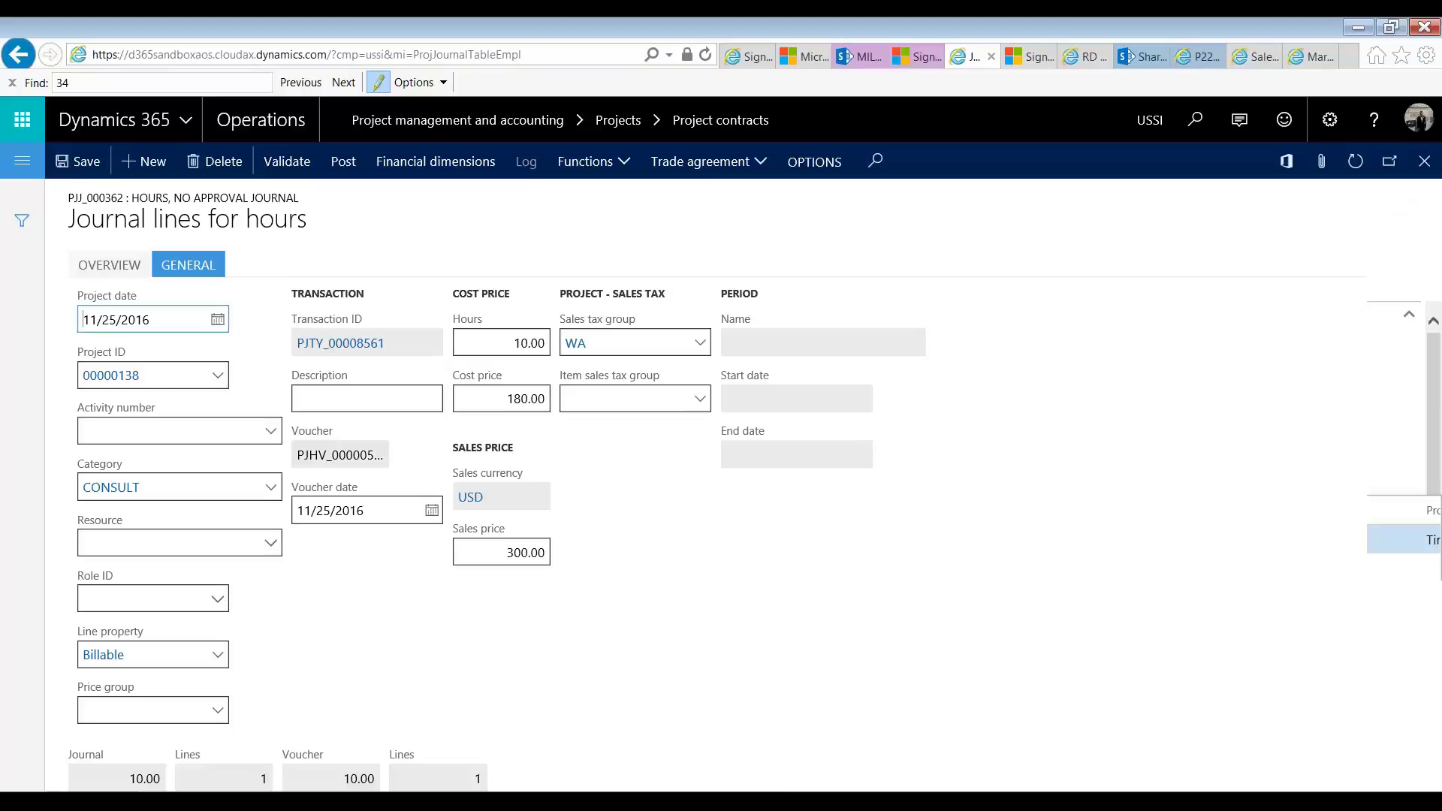
{"action": "key", "text": "Escape"}
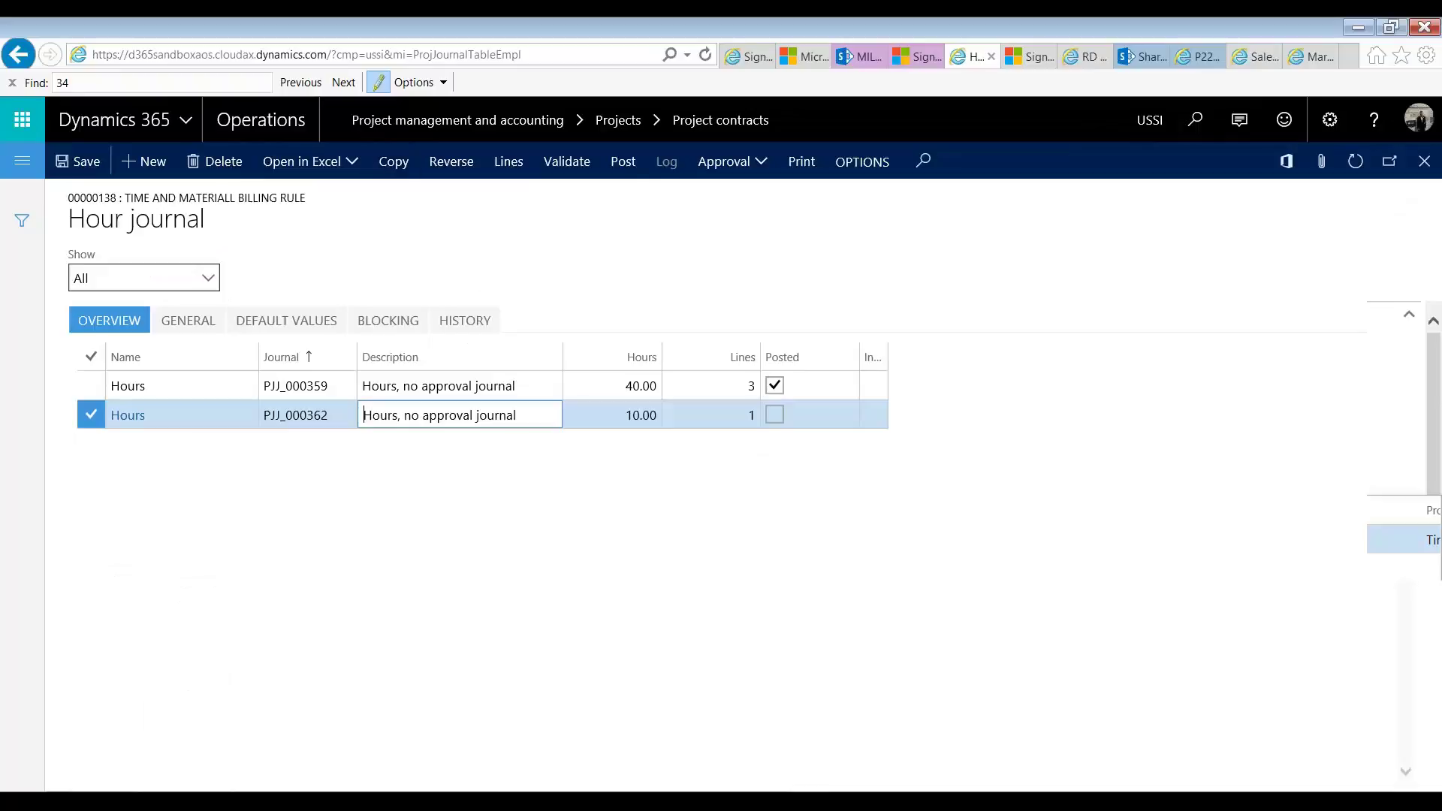
Post hour journal PJJ_000362 and return to the project contract
{"action": "left_click", "coordinate": [624, 170]}
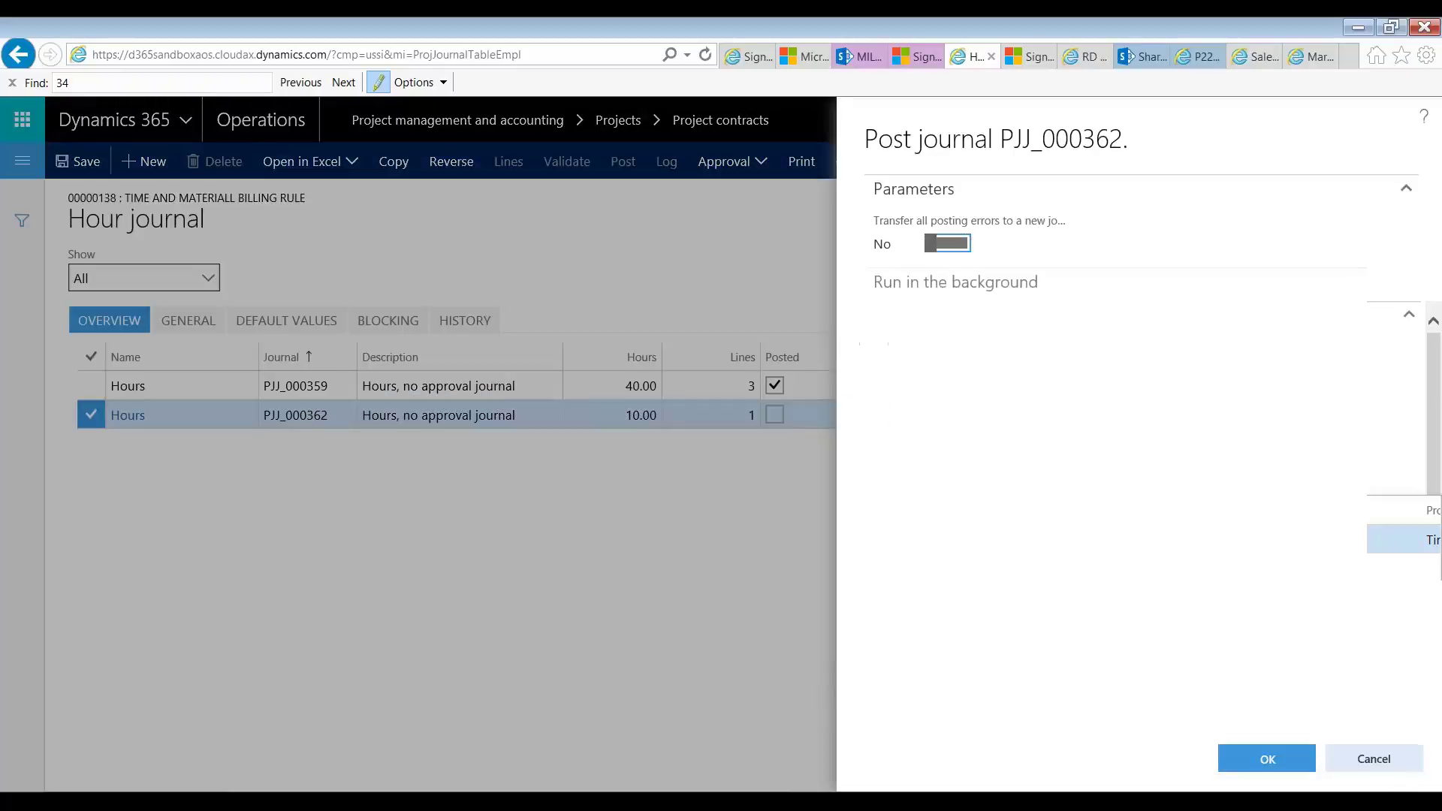
{"action": "left_click", "coordinate": [1293, 767]}
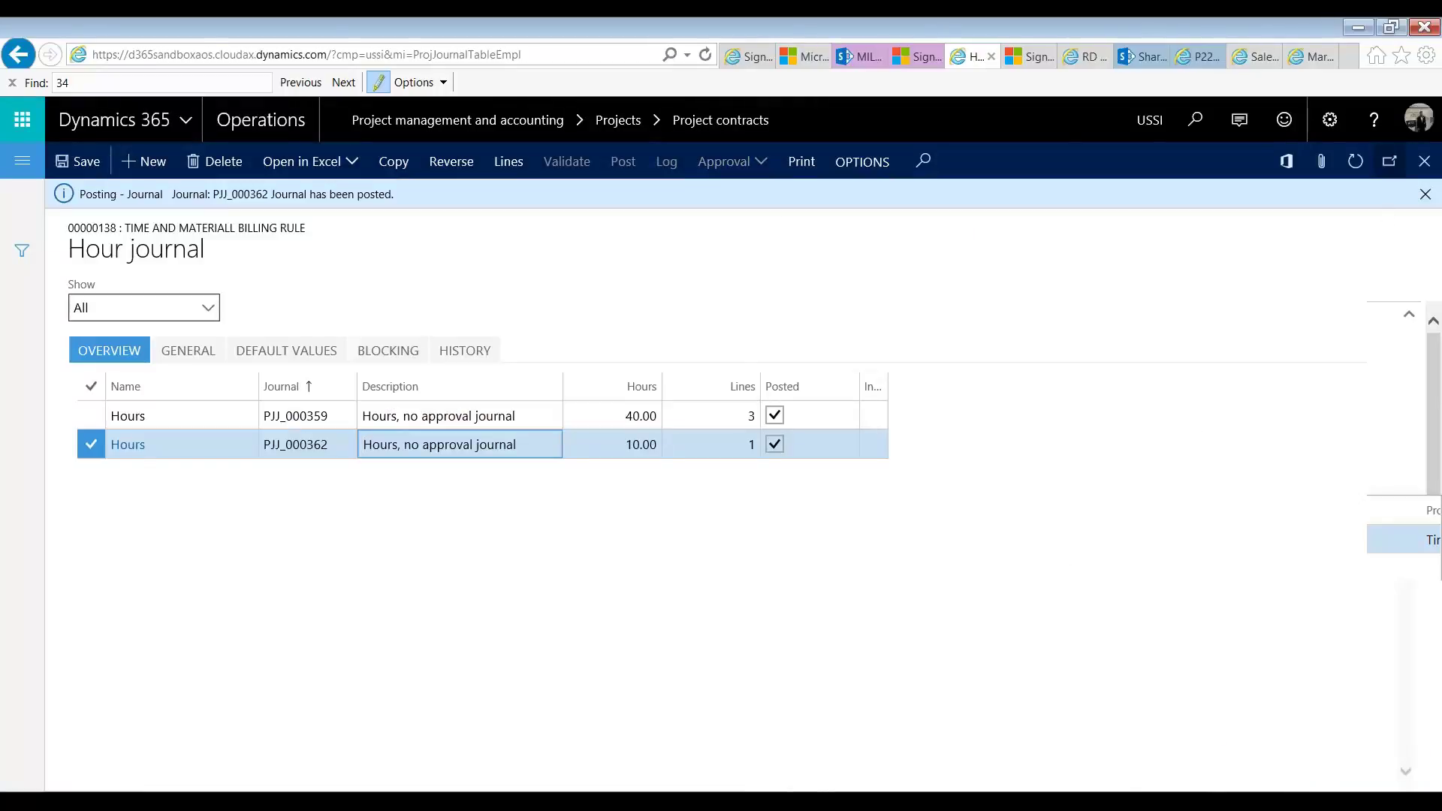
{"action": "left_click", "coordinate": [1422, 161]}
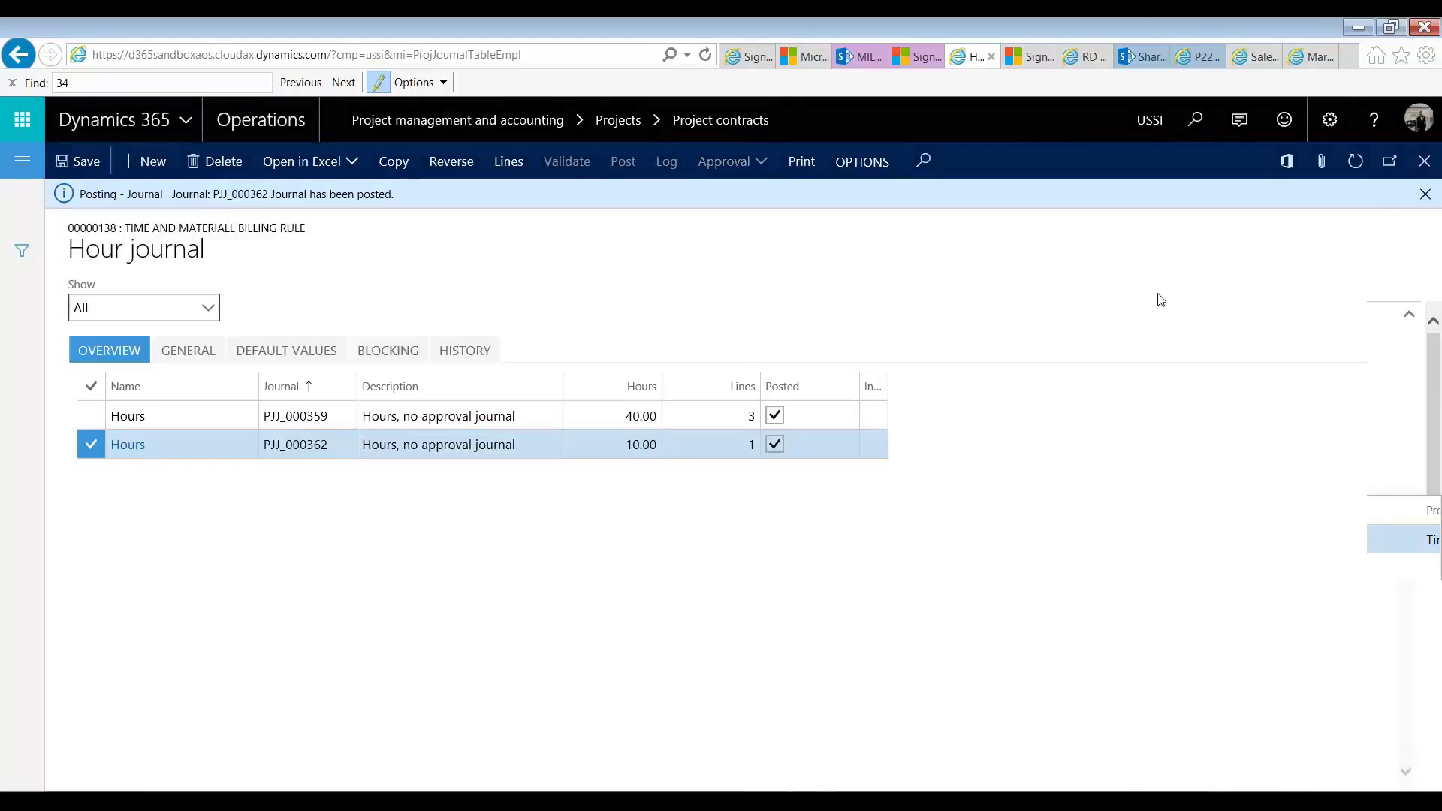
{"action": "left_click", "coordinate": [1425, 161]}
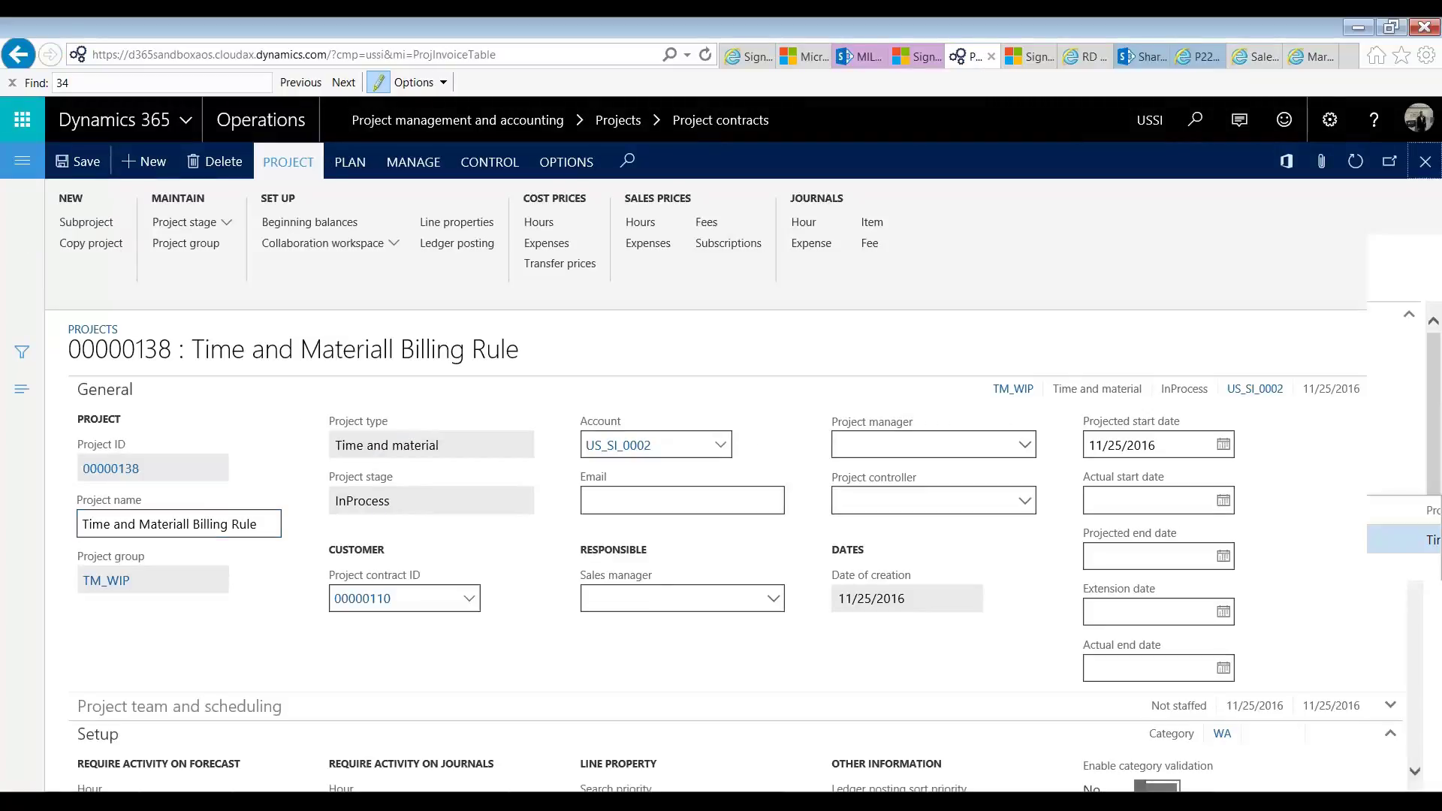
{"action": "left_click", "coordinate": [1424, 161]}
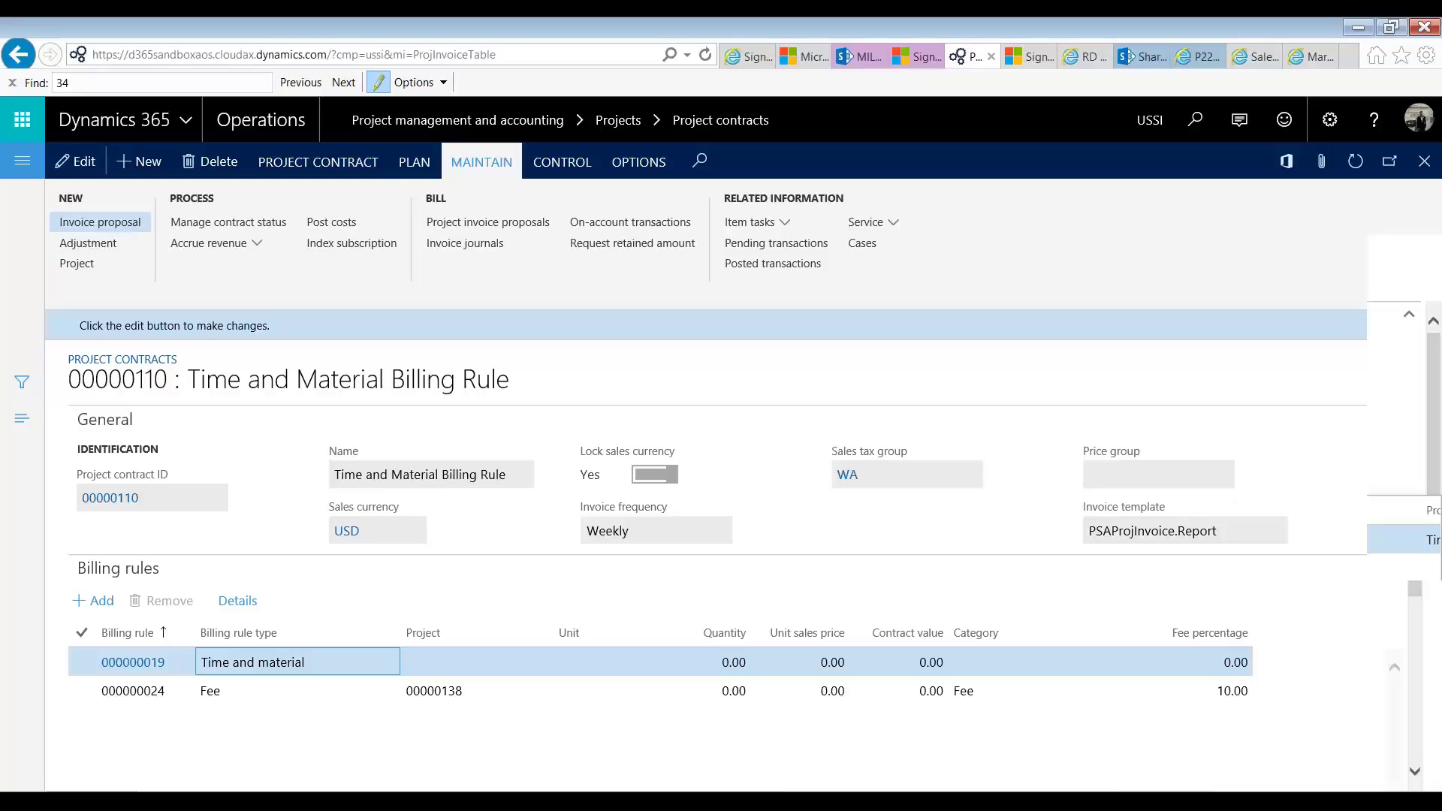
Create an invoice proposal for the contract covering the time and material and fee billing rules, reviewing both invoice amounts
{"action": "left_click", "coordinate": [107, 224]}
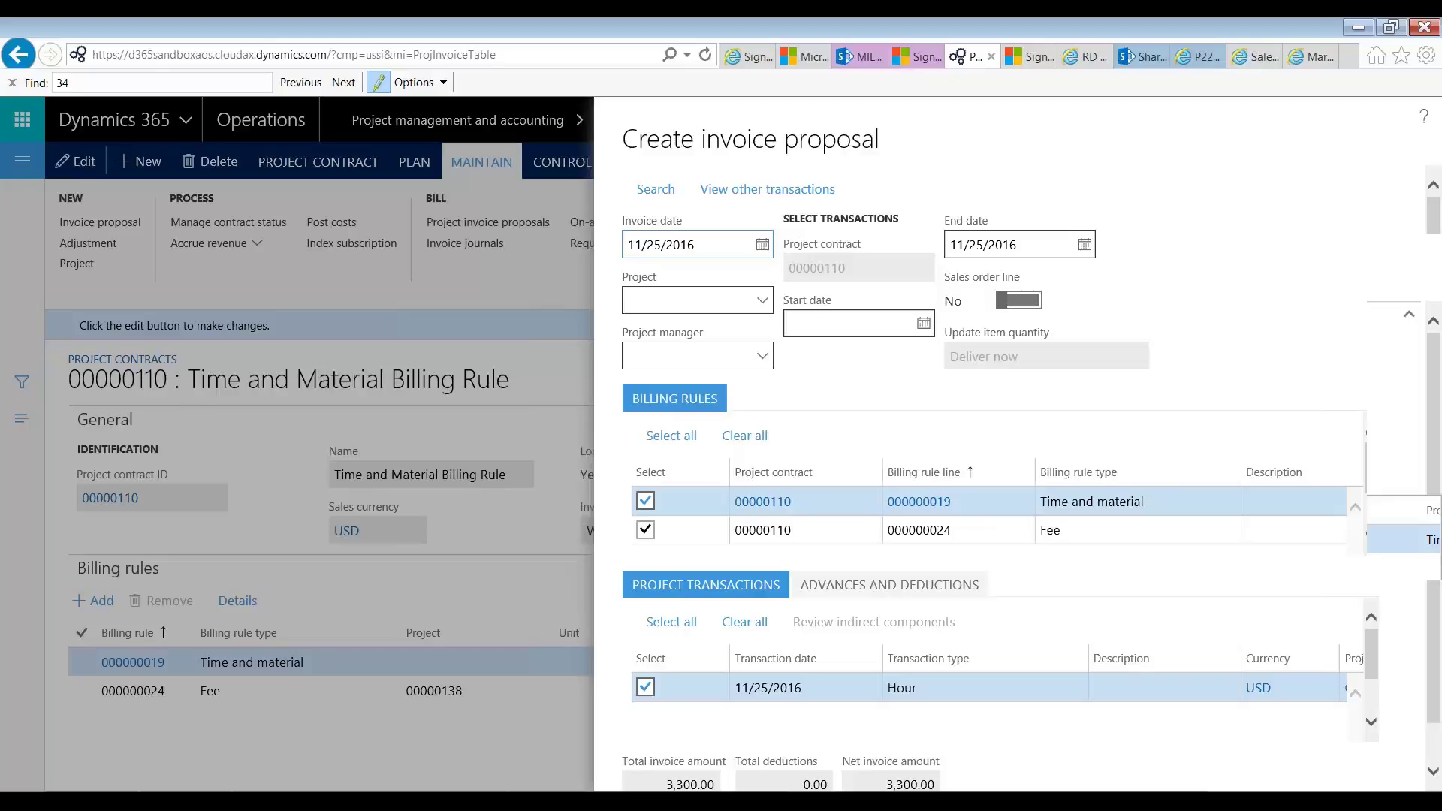
{"action": "scroll", "coordinate": [1133, 504], "scroll_direction": "right", "scroll_amount": 4}
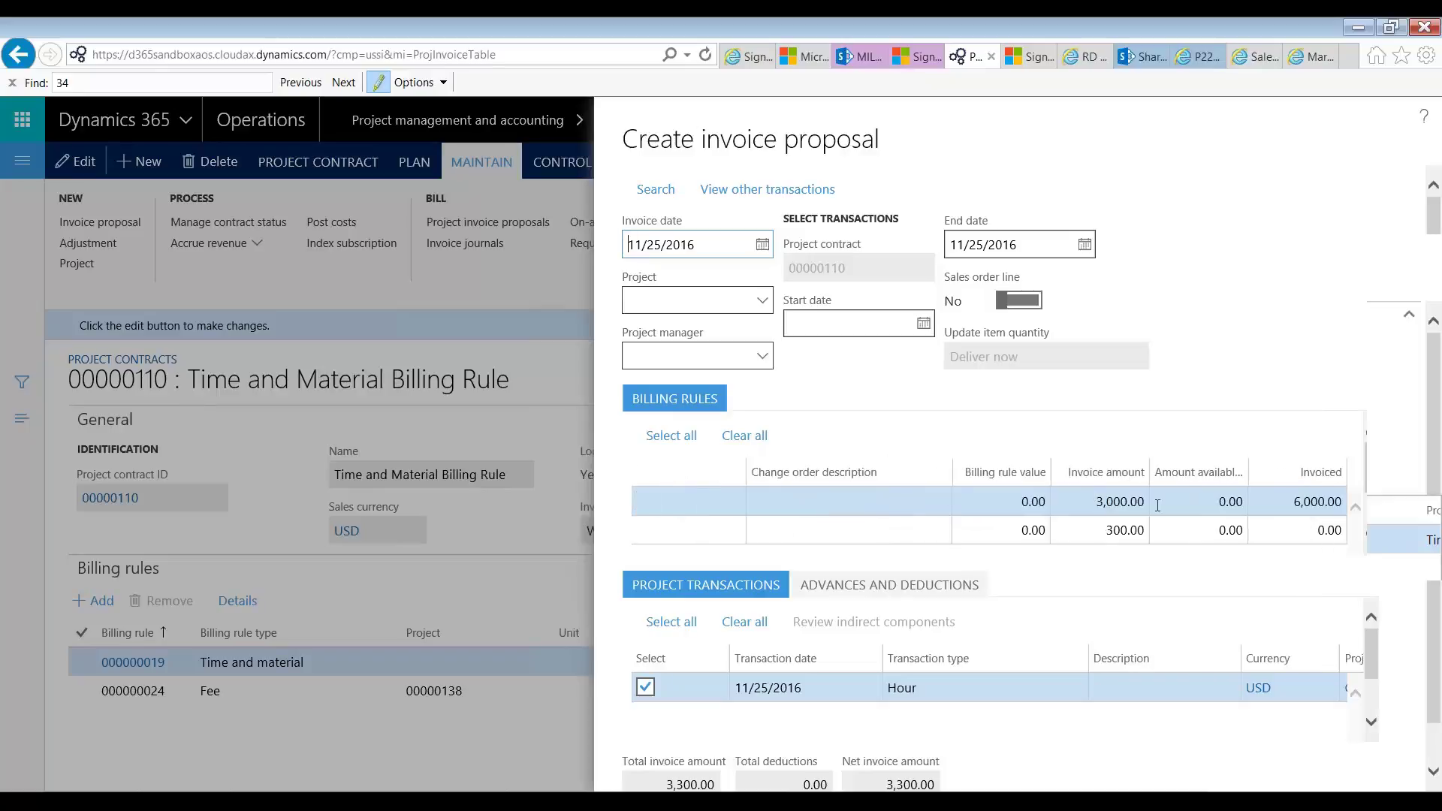
{"action": "left_click", "coordinate": [1157, 505]}
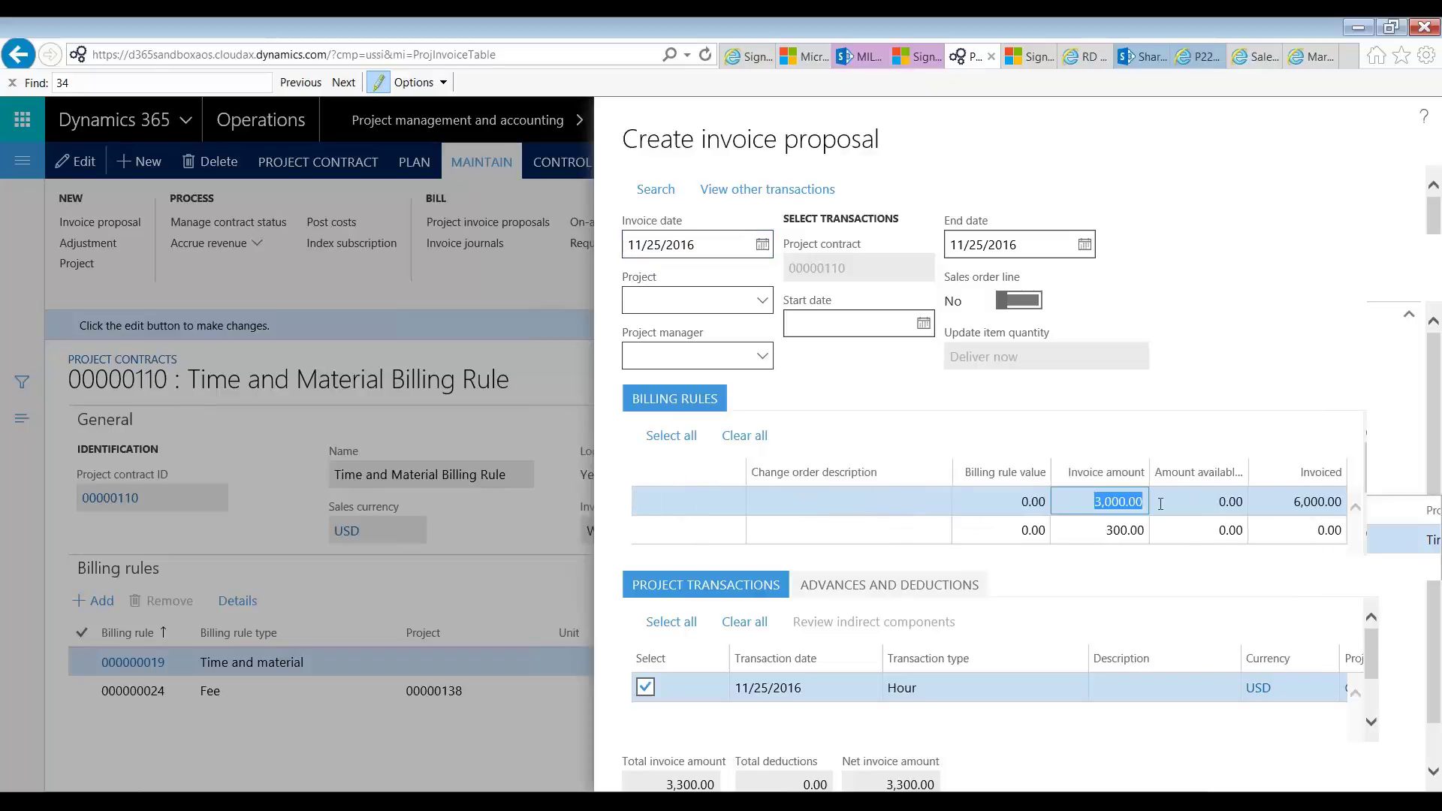
{"action": "left_click", "coordinate": [1085, 533]}
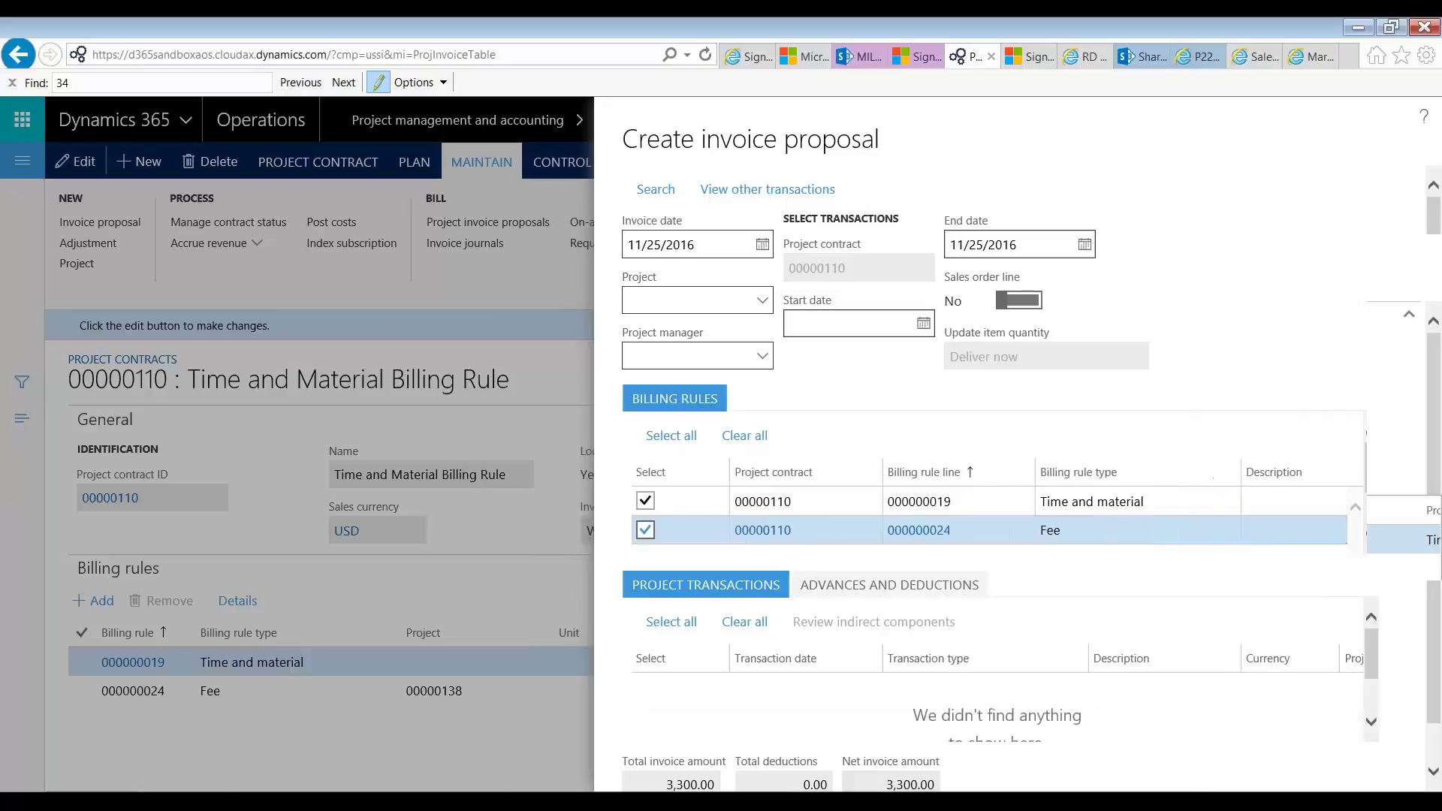
{"action": "scroll", "coordinate": [1407, 733], "scroll_direction": "down", "scroll_amount": 1}
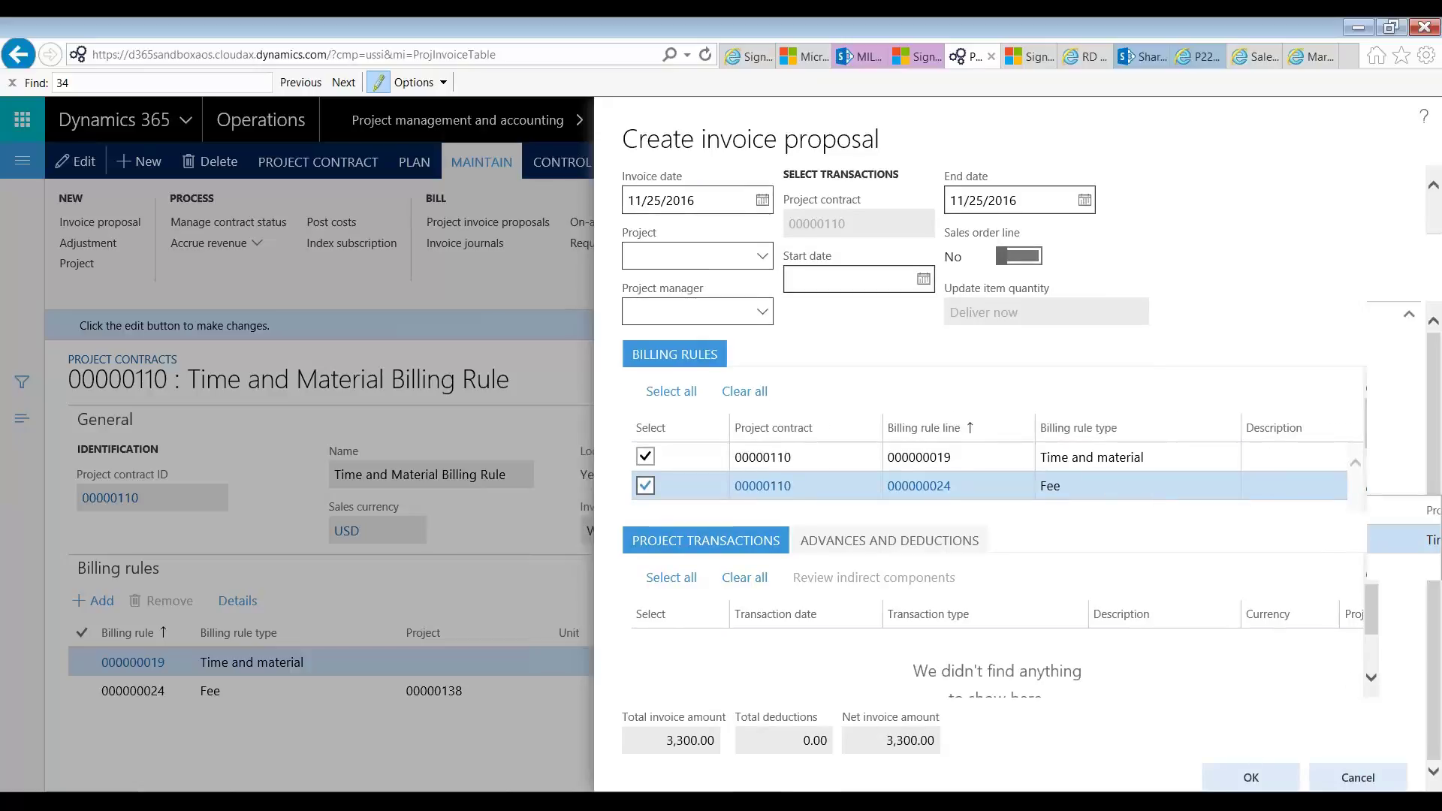
{"action": "left_click", "coordinate": [1250, 777]}
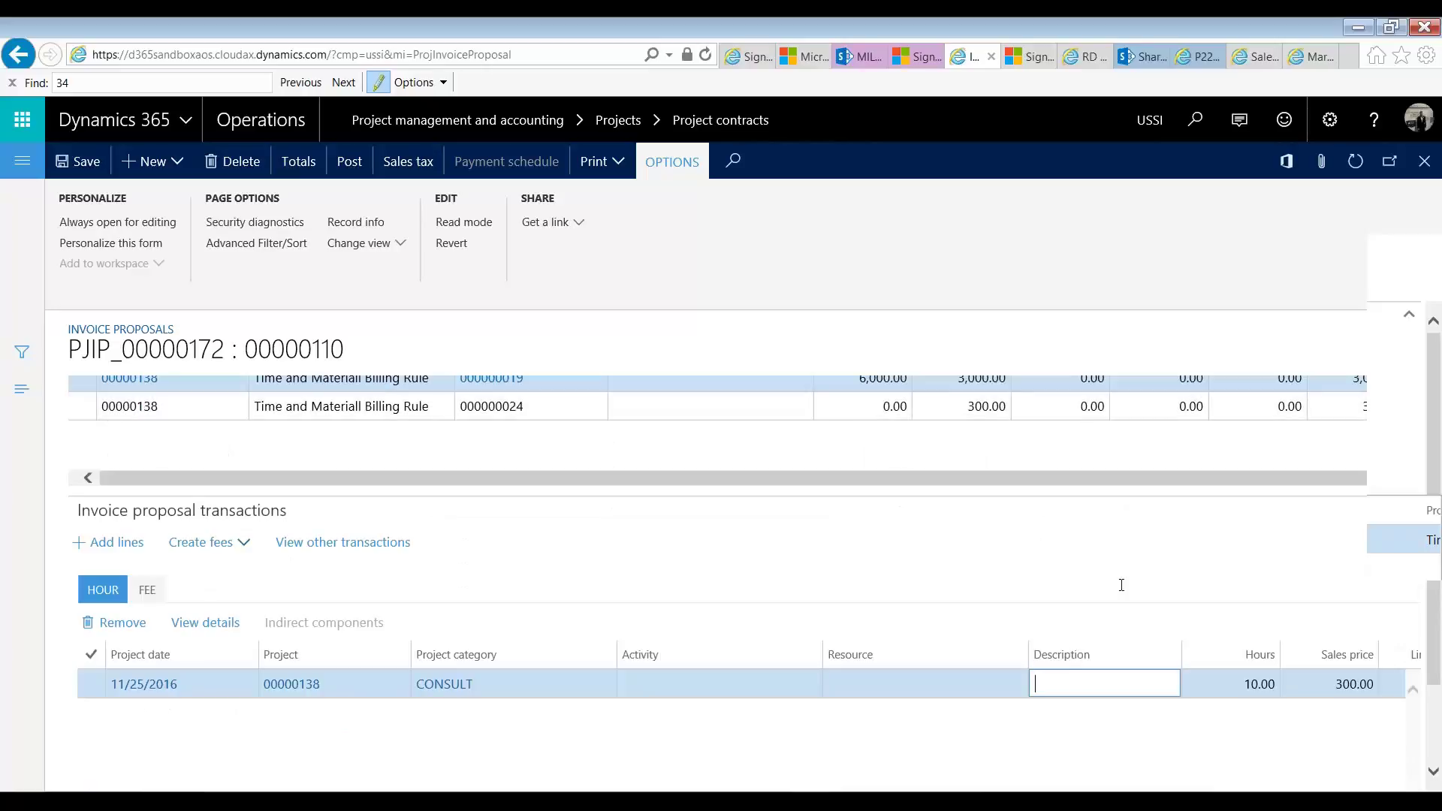
Post the new invoice proposal without printing it
{"action": "scroll", "coordinate": [1121, 585], "scroll_direction": "up", "scroll_amount": 4}
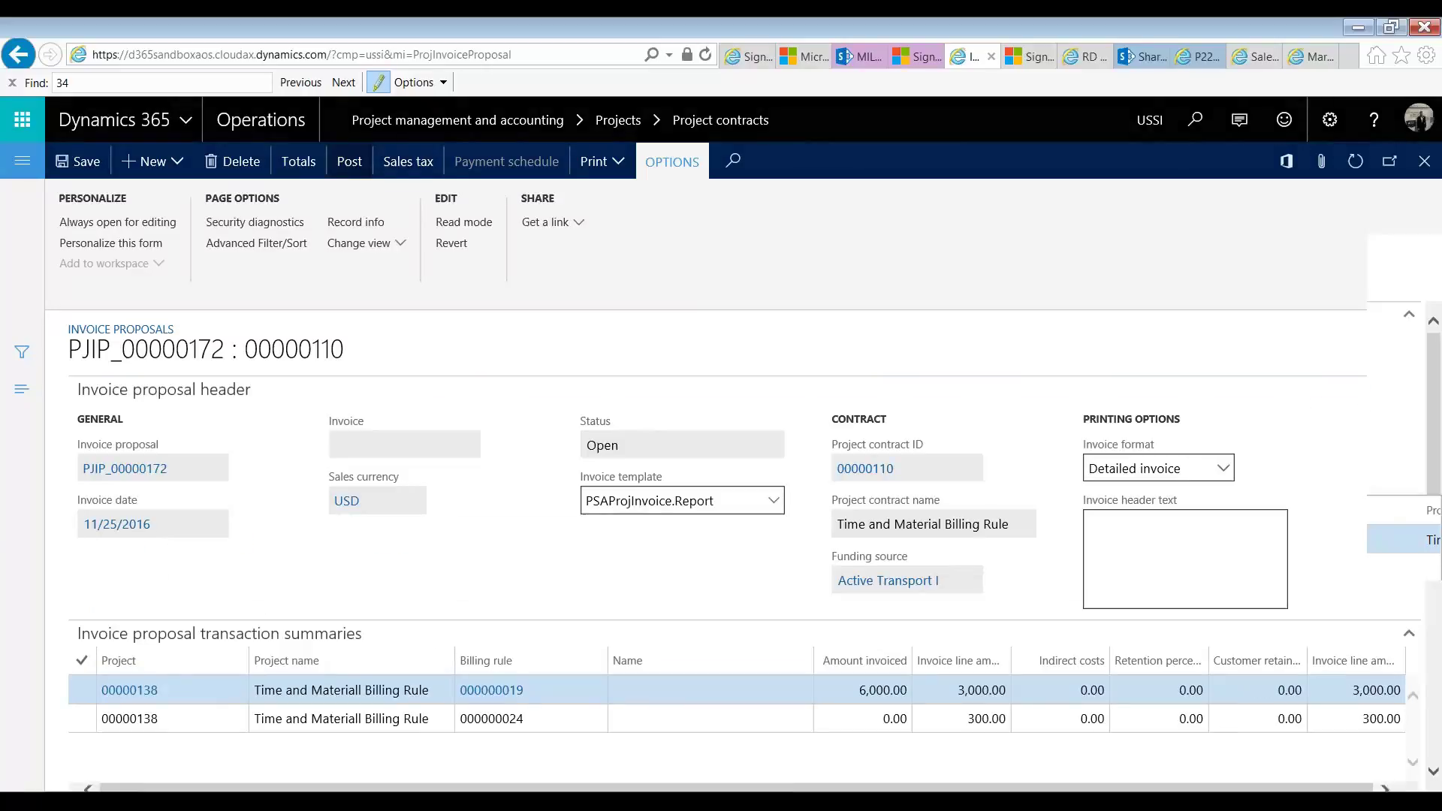
{"action": "left_click", "coordinate": [350, 160]}
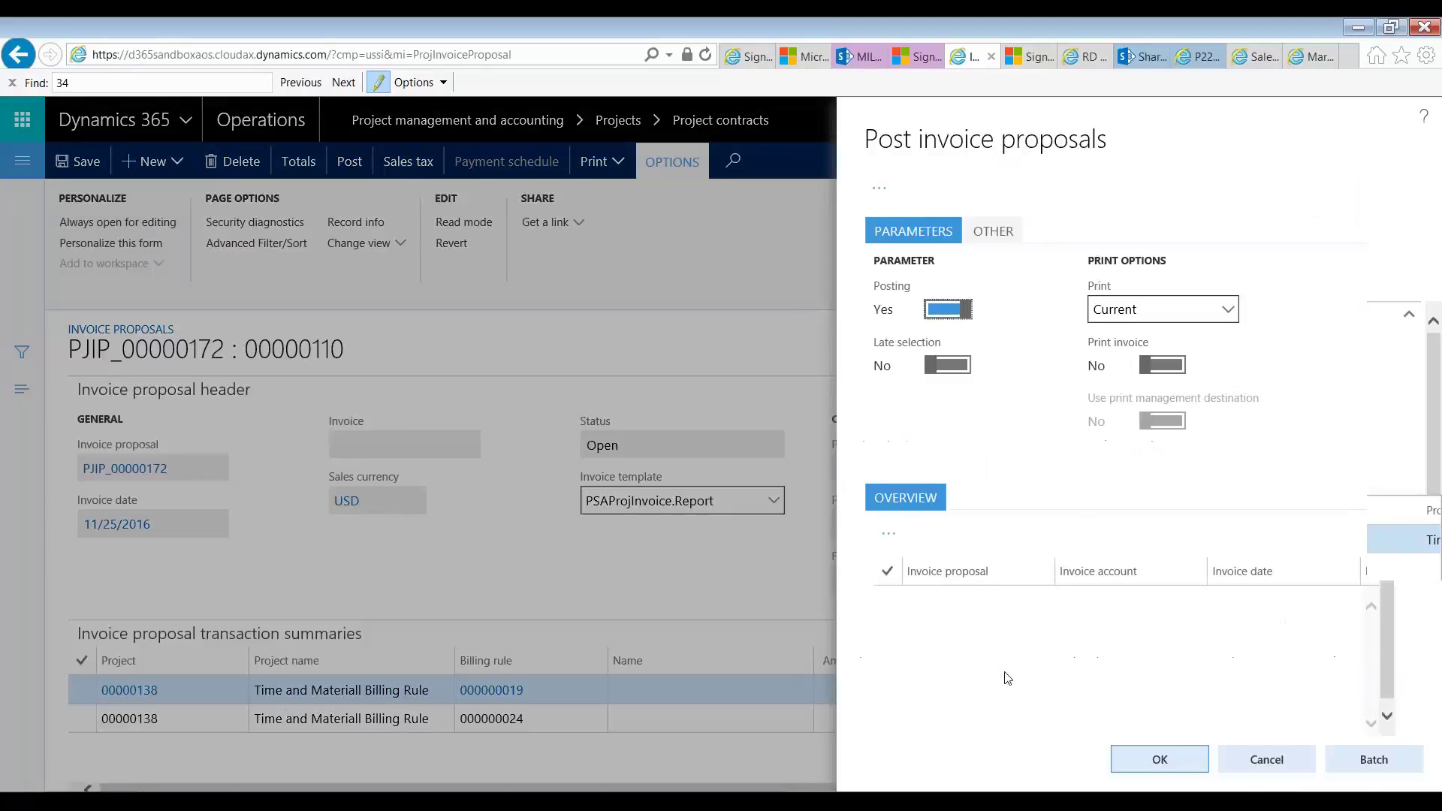
{"action": "left_click", "coordinate": [1159, 759]}
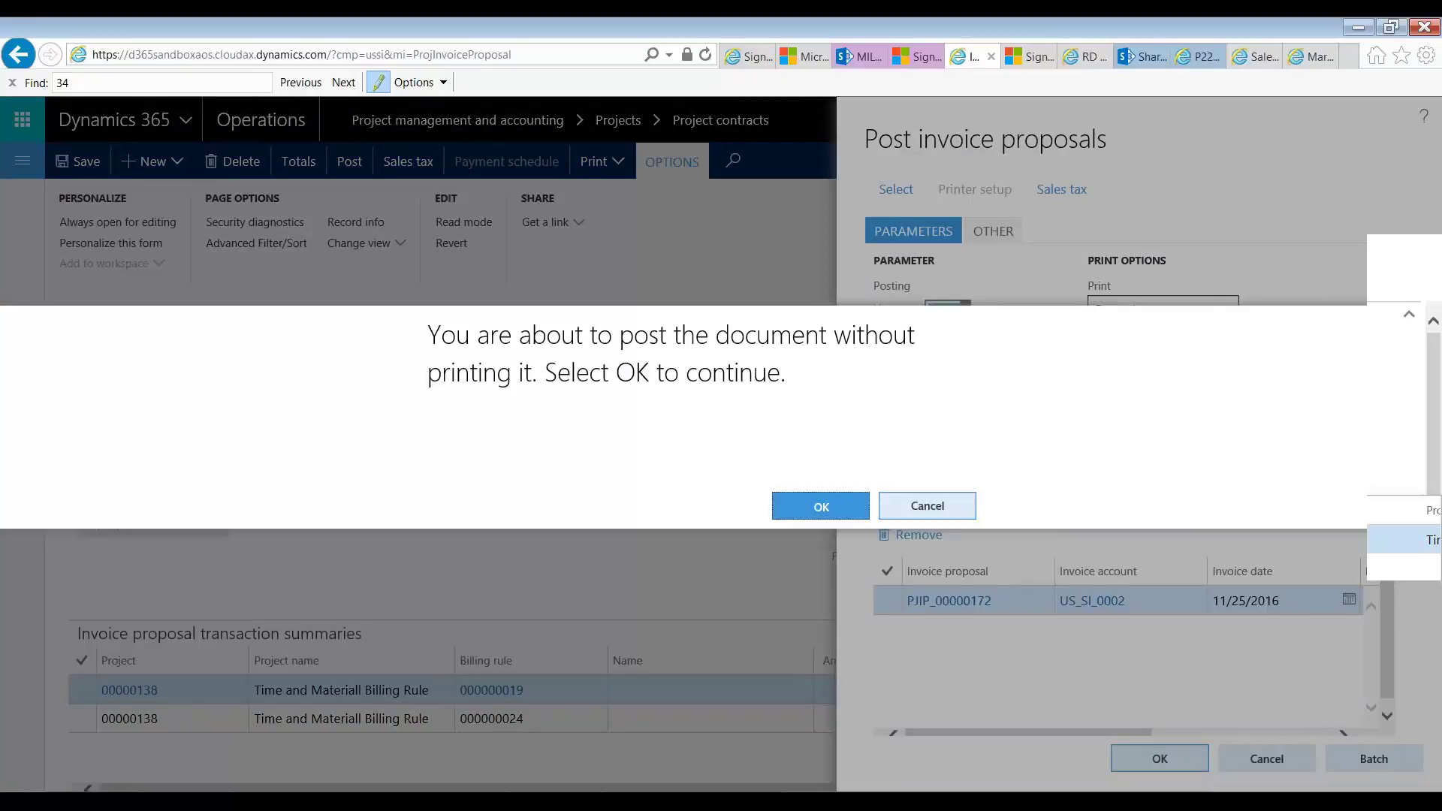
{"action": "left_click", "coordinate": [837, 504]}
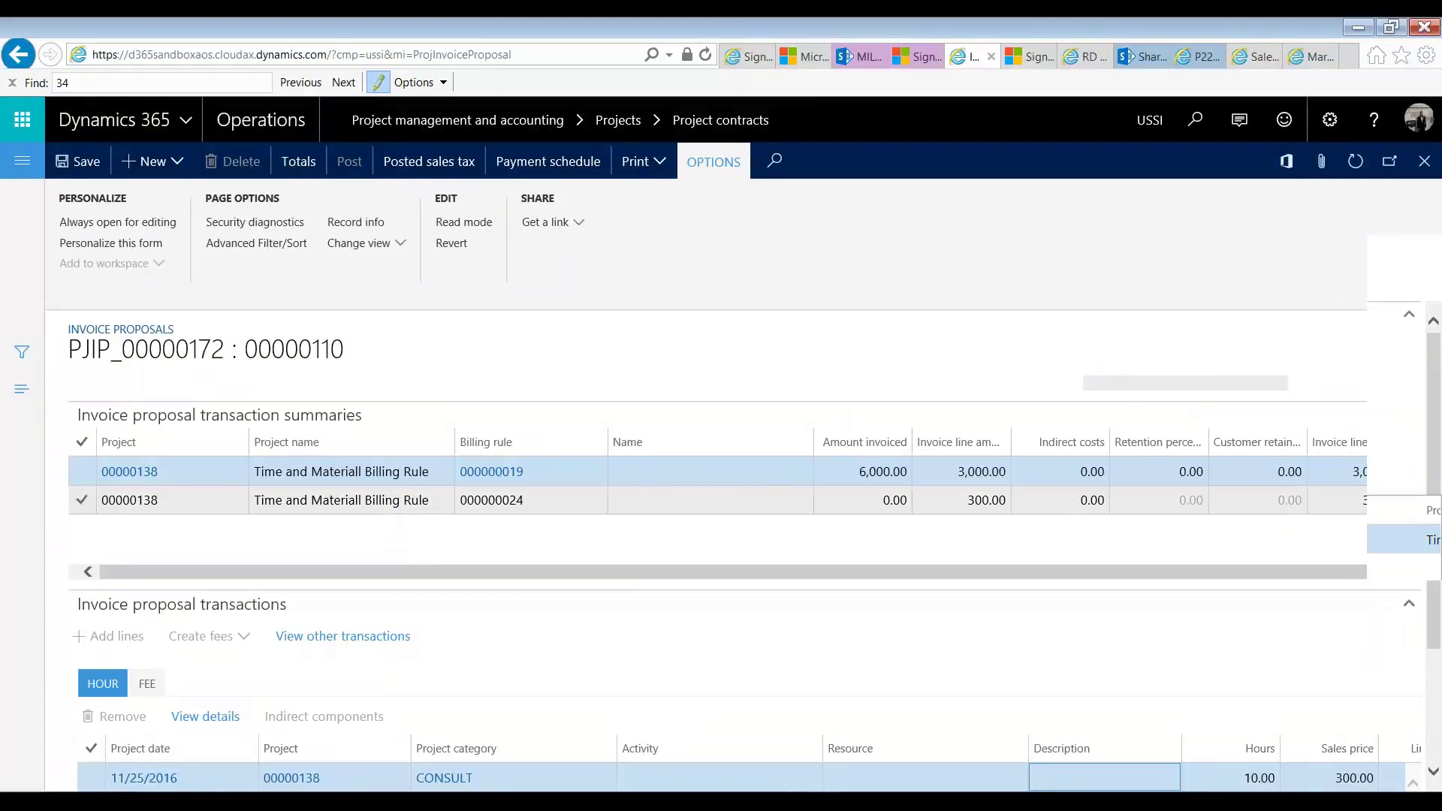
Open the invoice journals of project 00000138 and check the invoice amount of the newly posted invoice
{"action": "scroll", "coordinate": [295, 689], "scroll_direction": "down", "scroll_amount": 1}
{"action": "scroll", "coordinate": [295, 689], "scroll_direction": "down", "scroll_amount": 1}
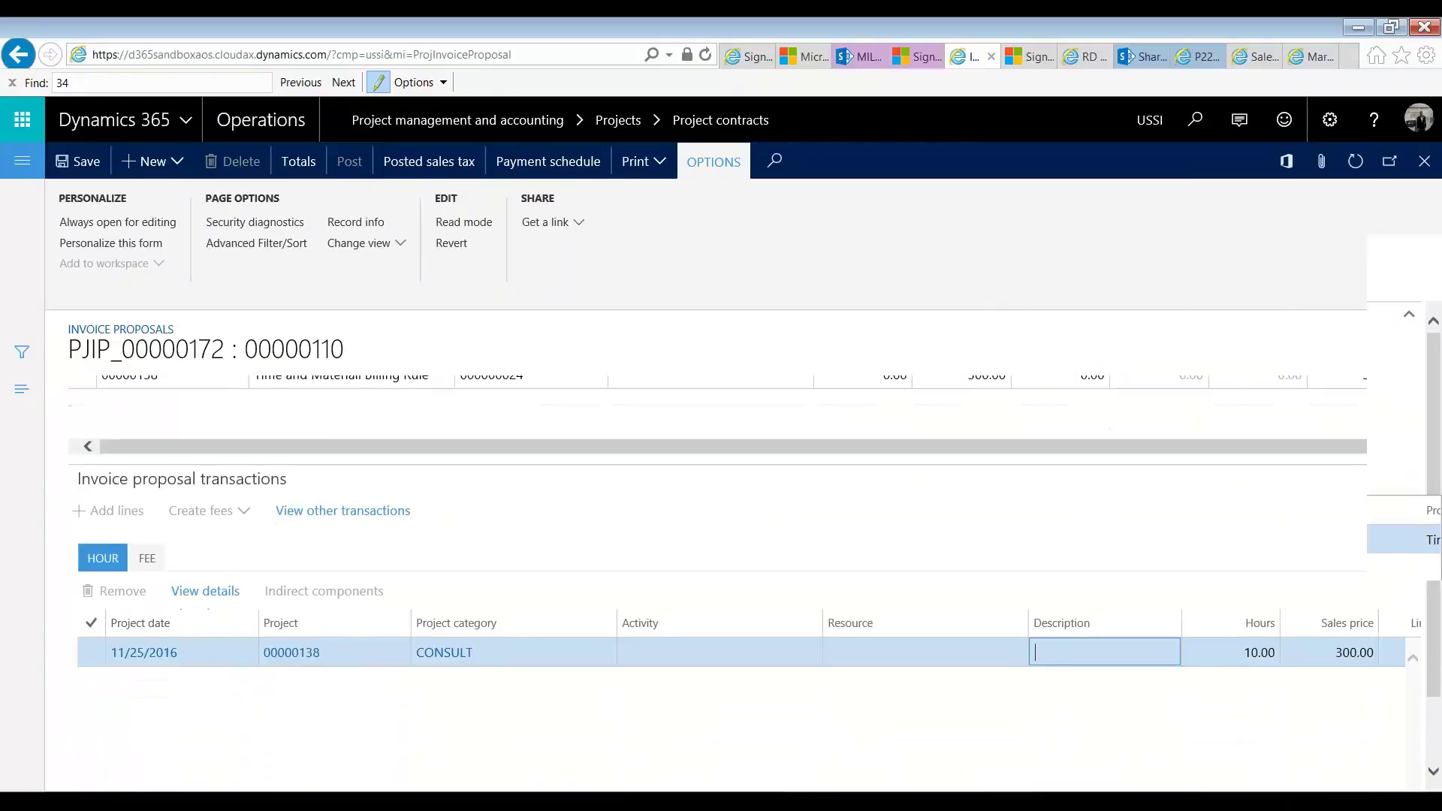
{"action": "left_click", "coordinate": [312, 661]}
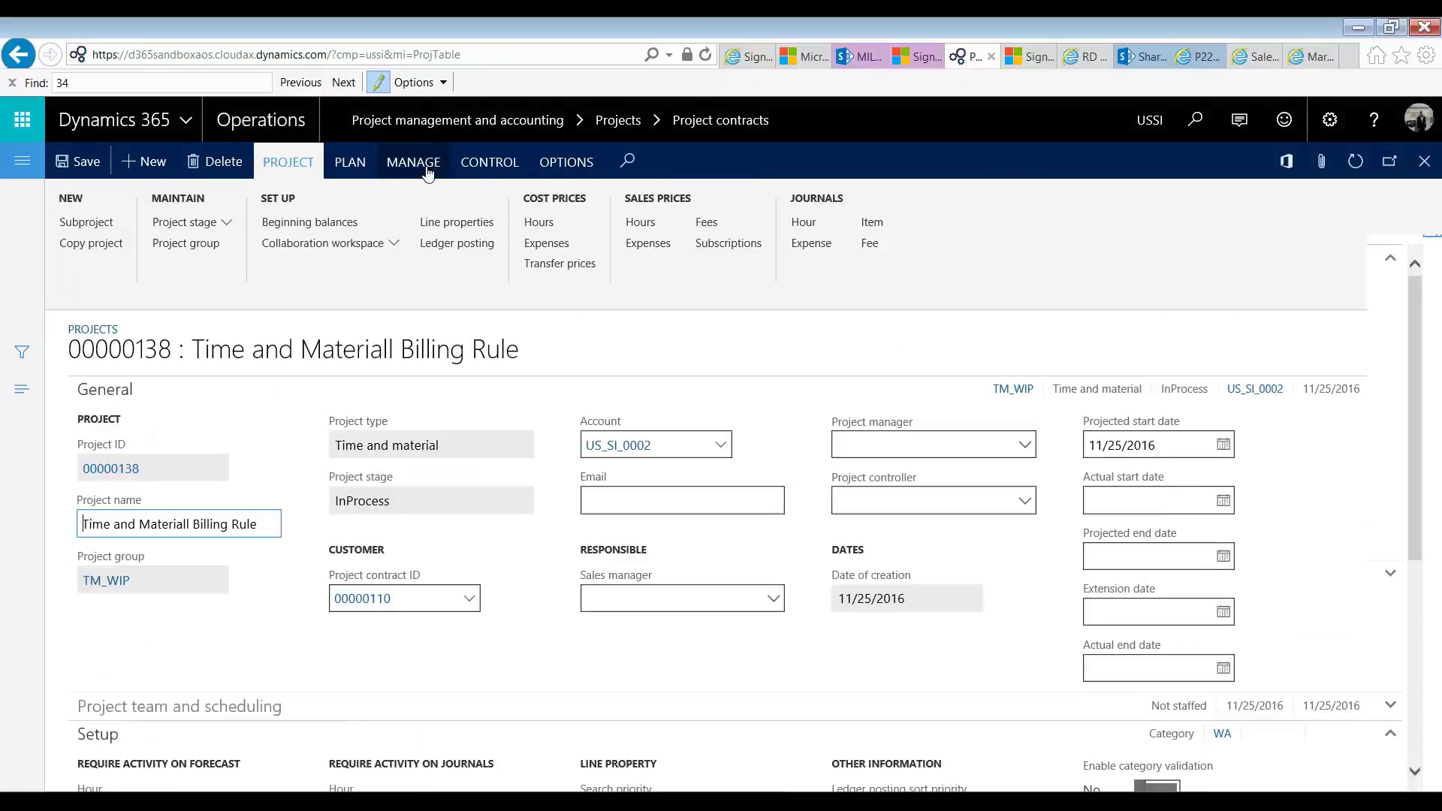
{"action": "left_click", "coordinate": [428, 172]}
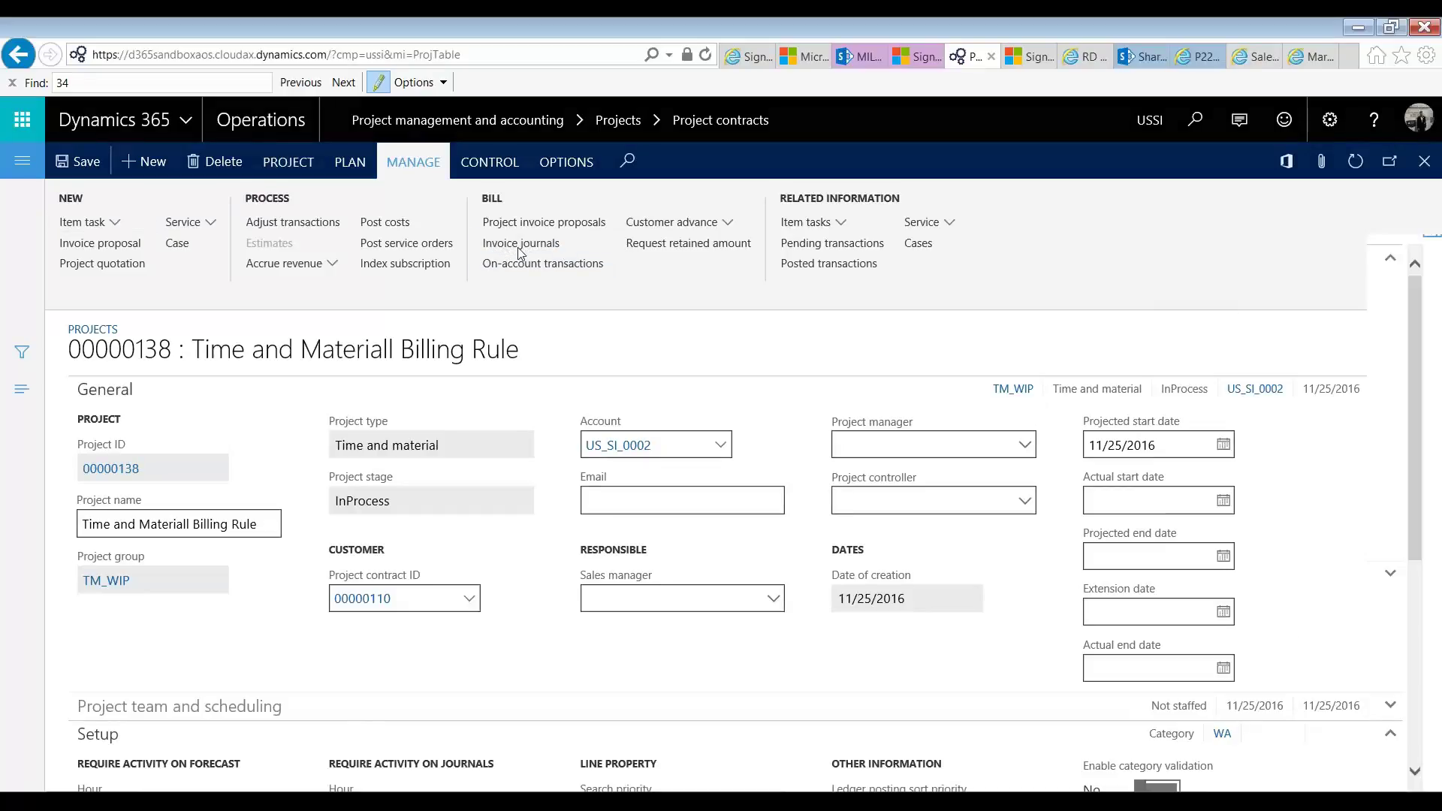
{"action": "left_click", "coordinate": [518, 246]}
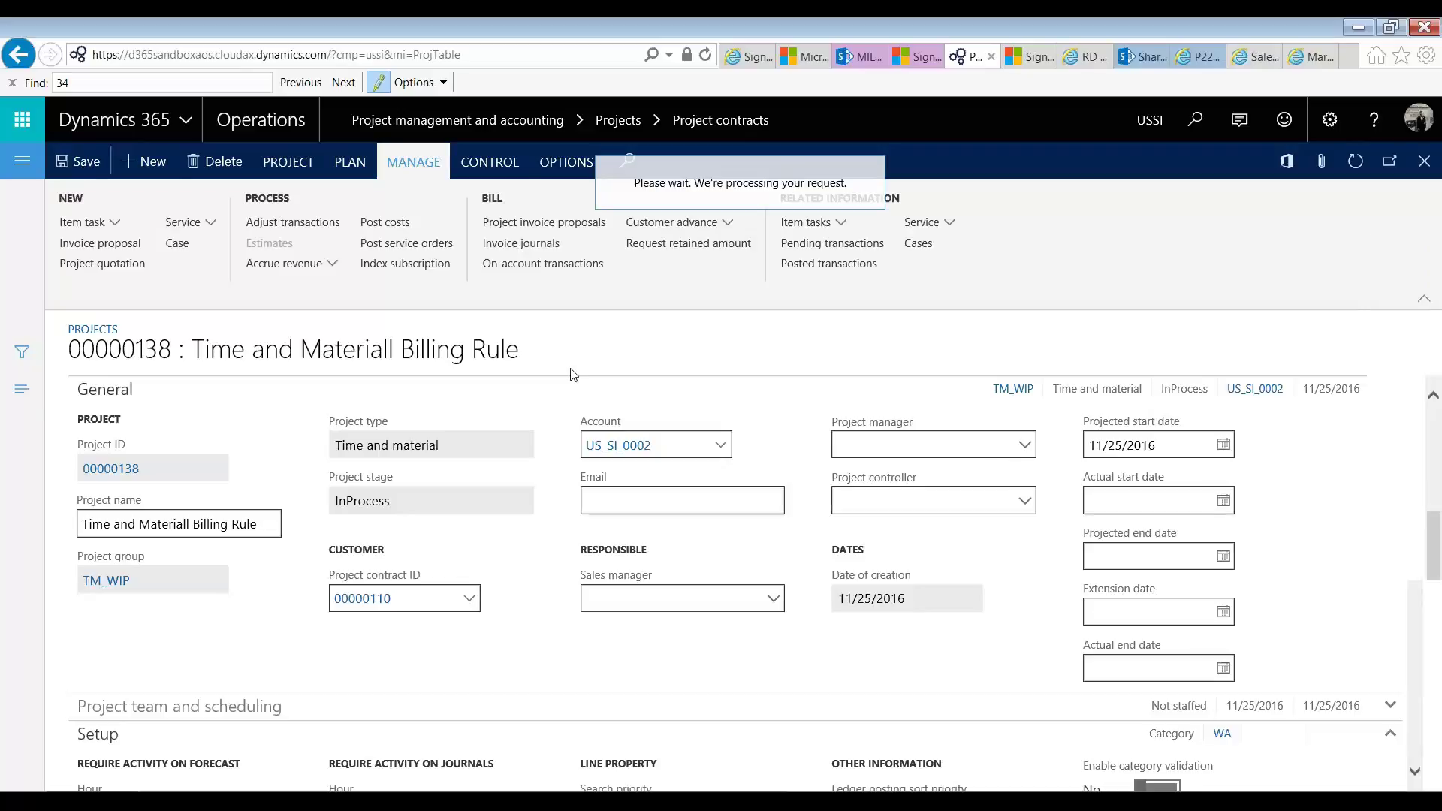
{"action": "scroll", "coordinate": [1054, 595], "scroll_direction": "up", "scroll_amount": 3}
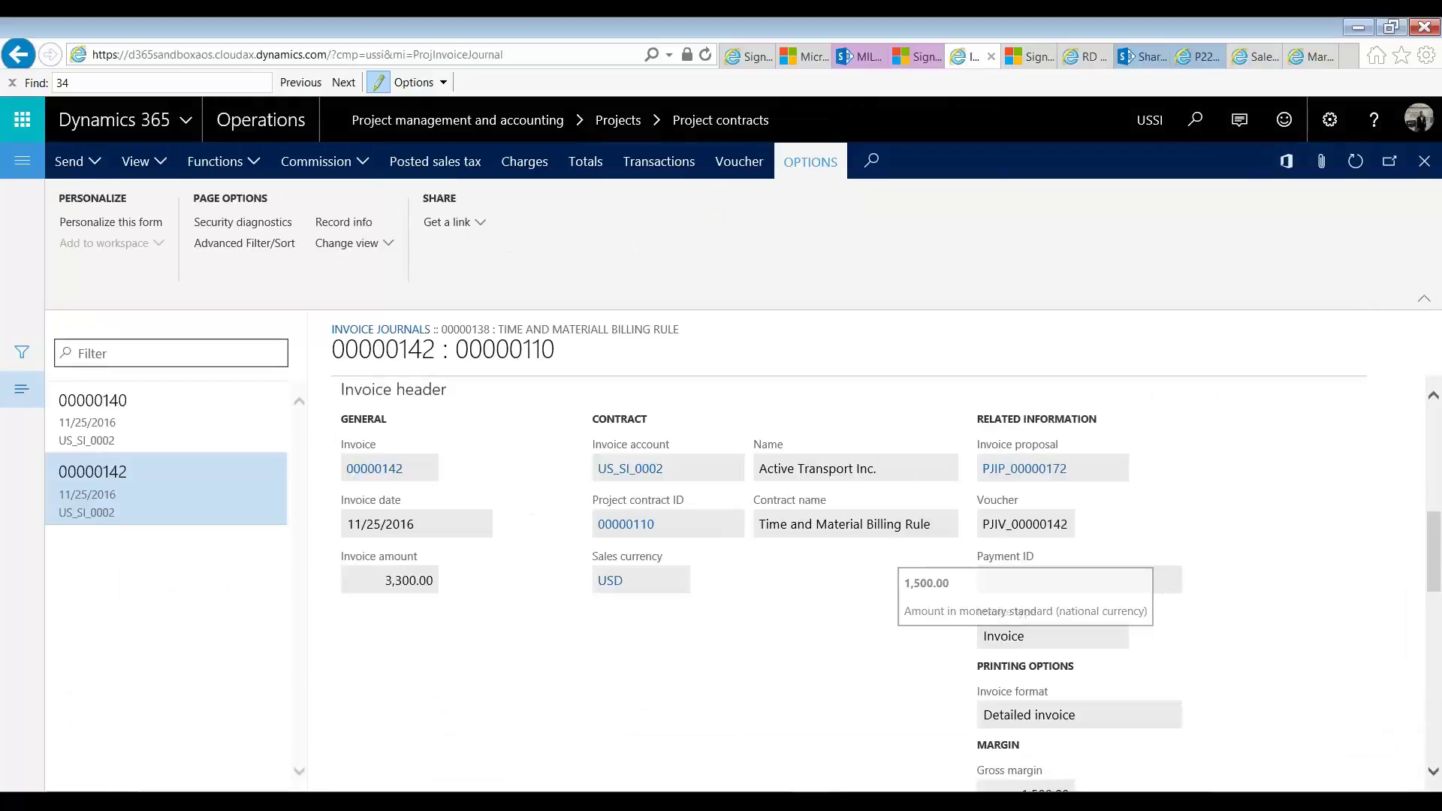
{"action": "left_click", "coordinate": [420, 581]}
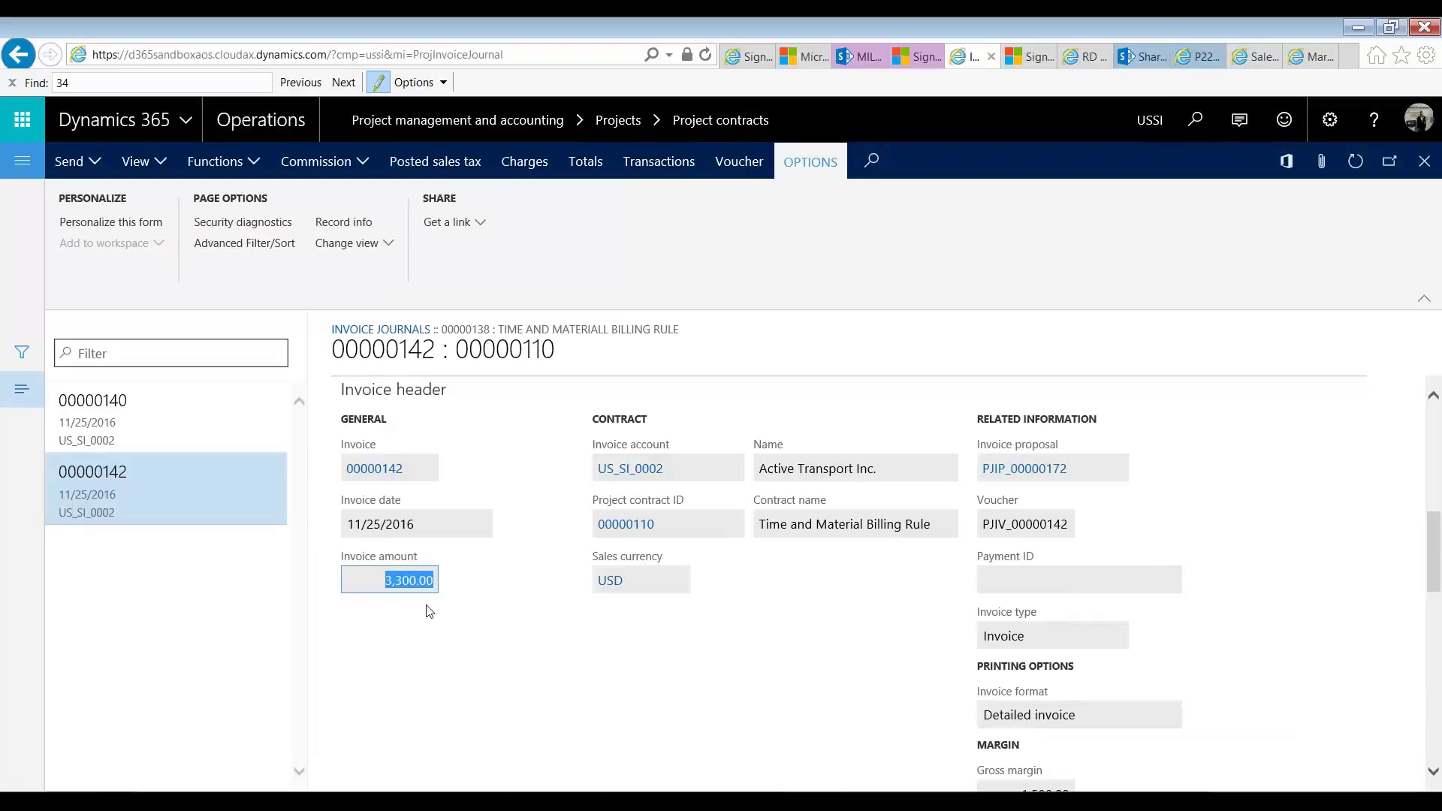